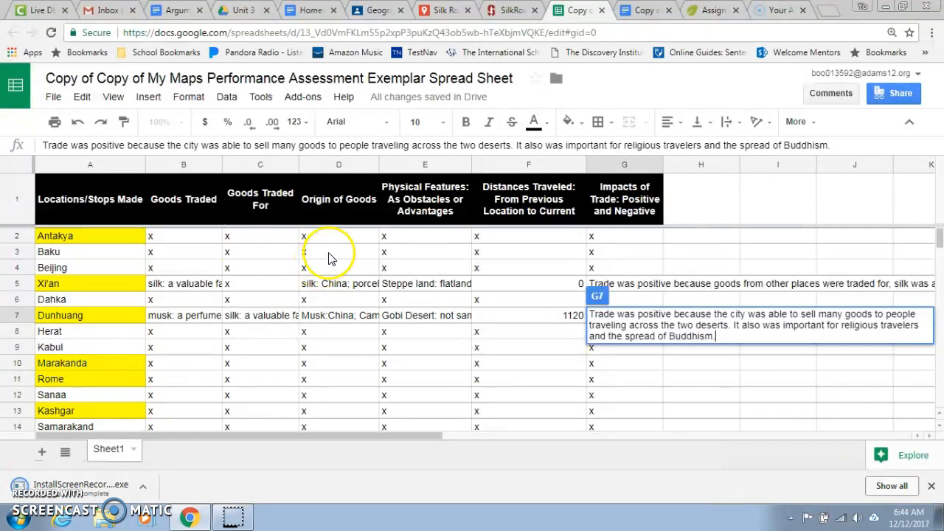
Step: Look over the Silk Road thematic map, then examine the goods traded at Dunhuang in the Silk Road game
left_click(434, 13)
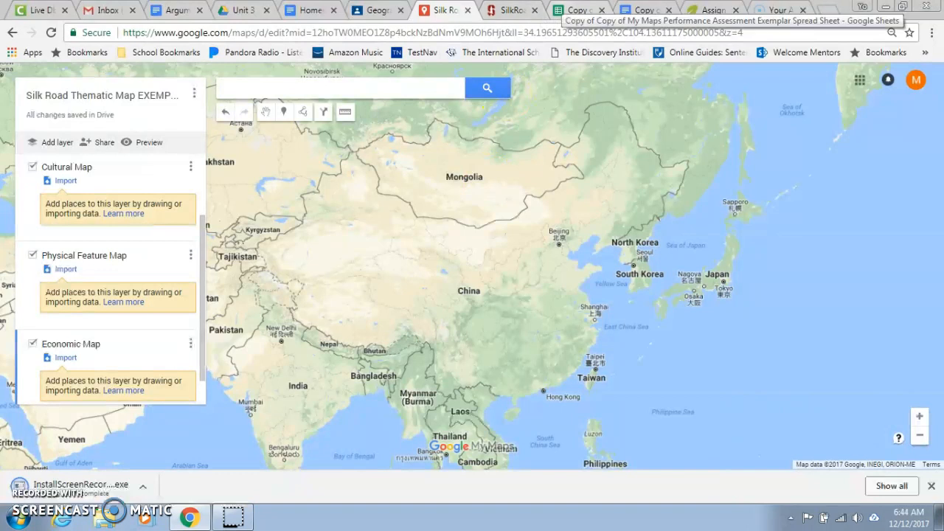
left_click(564, 12)
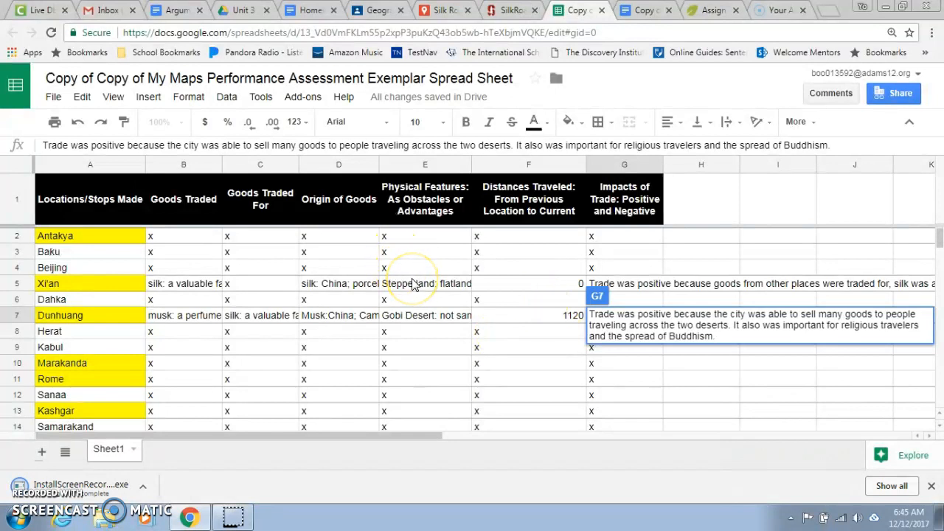
left_click(494, 14)
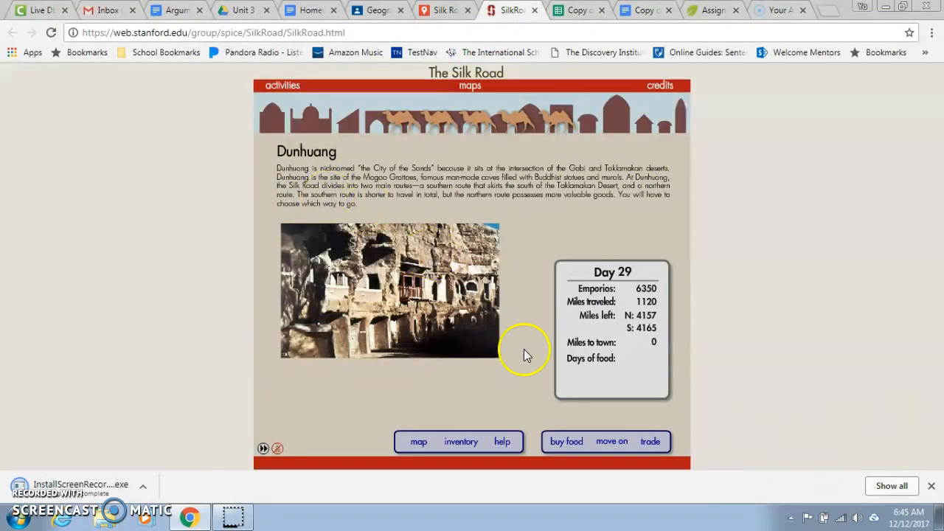
left_click(648, 441)
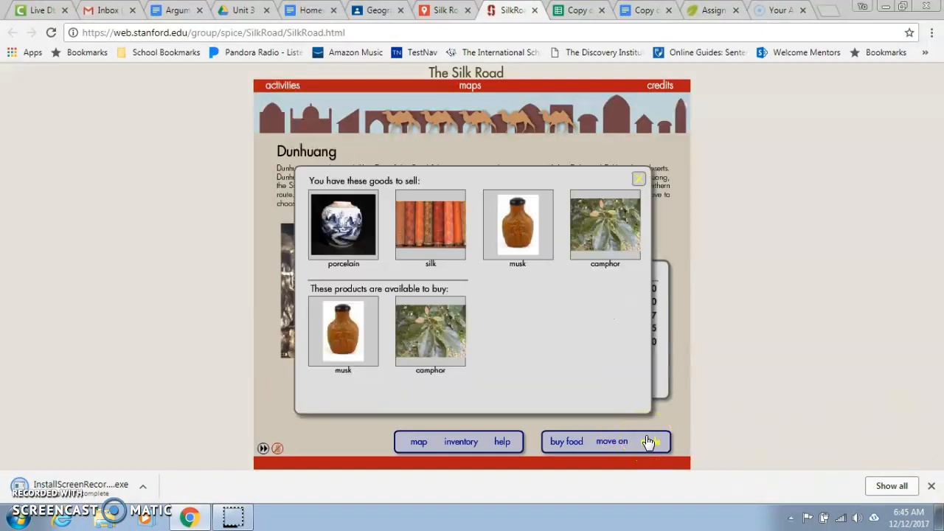
left_click(638, 181)
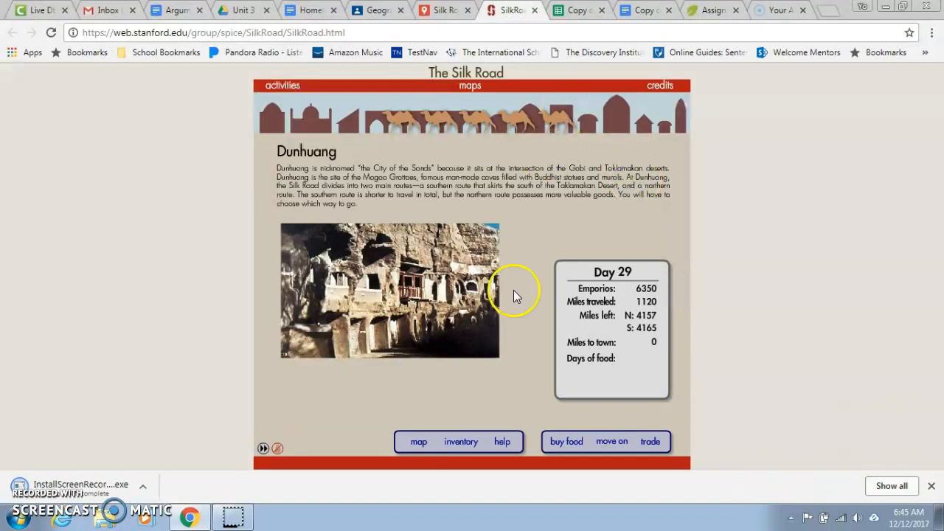
Step: Examine the game's route map around Dunhuang, decline running the downloaded installer, and return to the exemplar spreadsheet
left_click(417, 442)
left_click(488, 115)
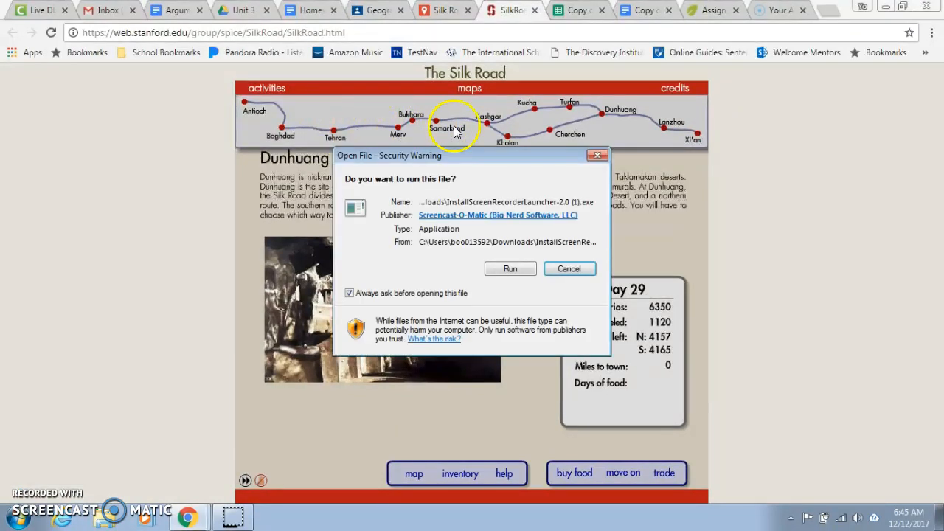
left_click(563, 268)
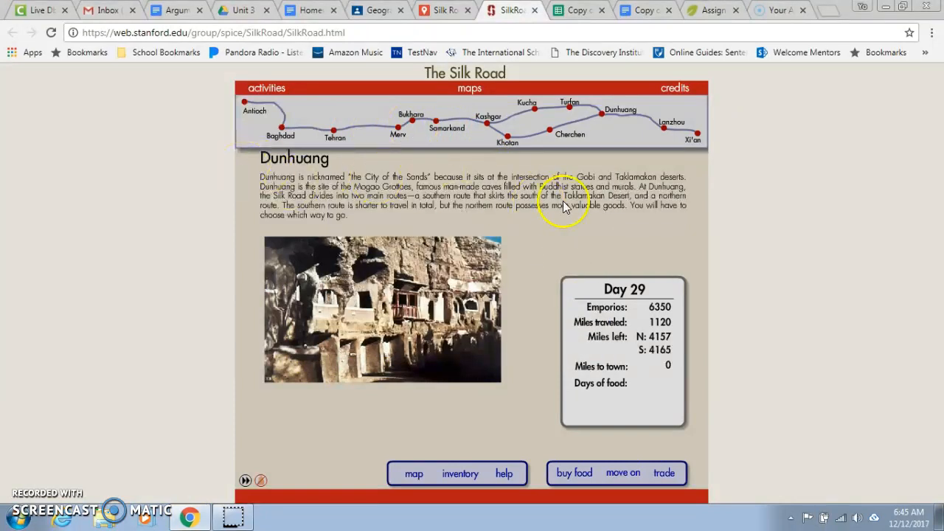
left_click(579, 9)
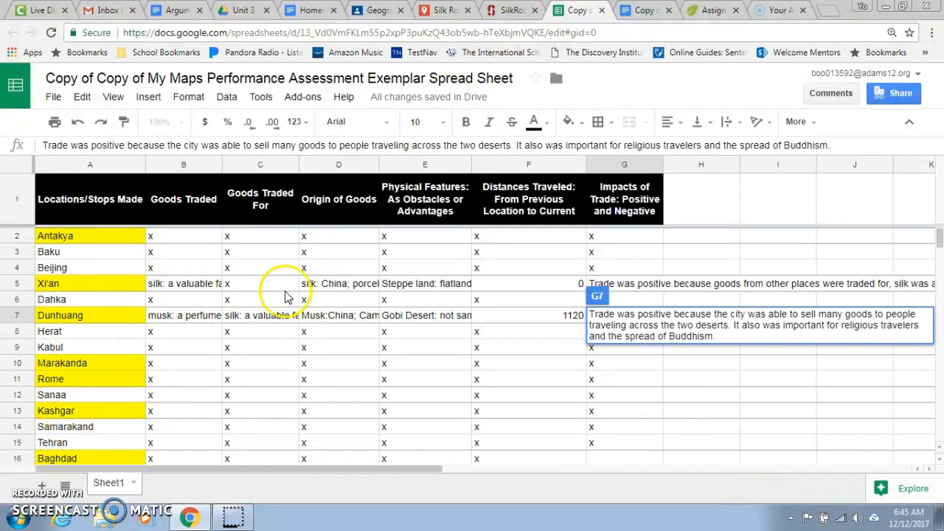
Step: Move on from Dunhuang in the Silk Road game, taking the northern route to the outskirts of Turfan
left_click(511, 11)
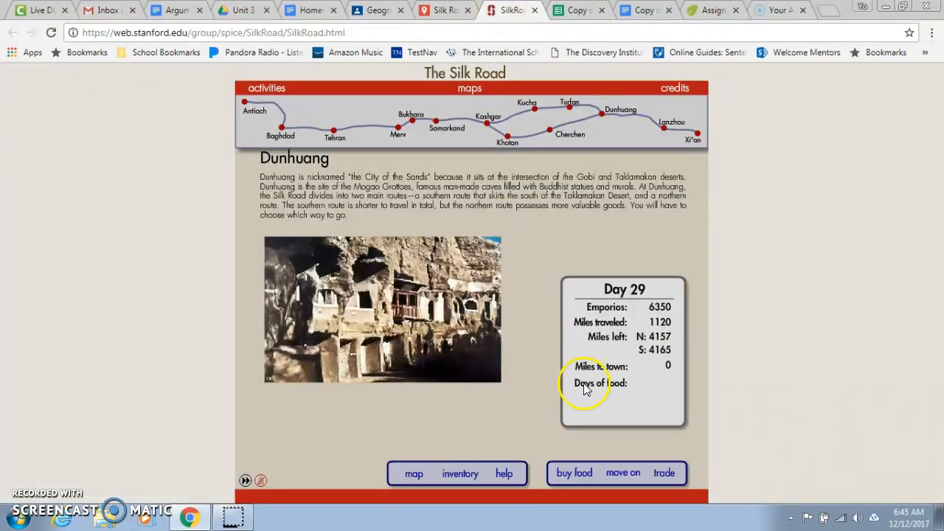
left_click(616, 475)
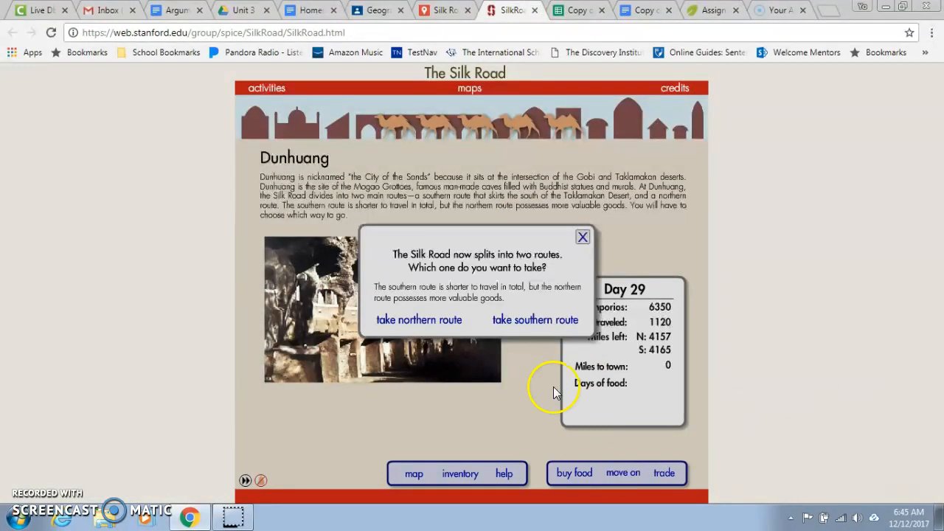
left_click(432, 321)
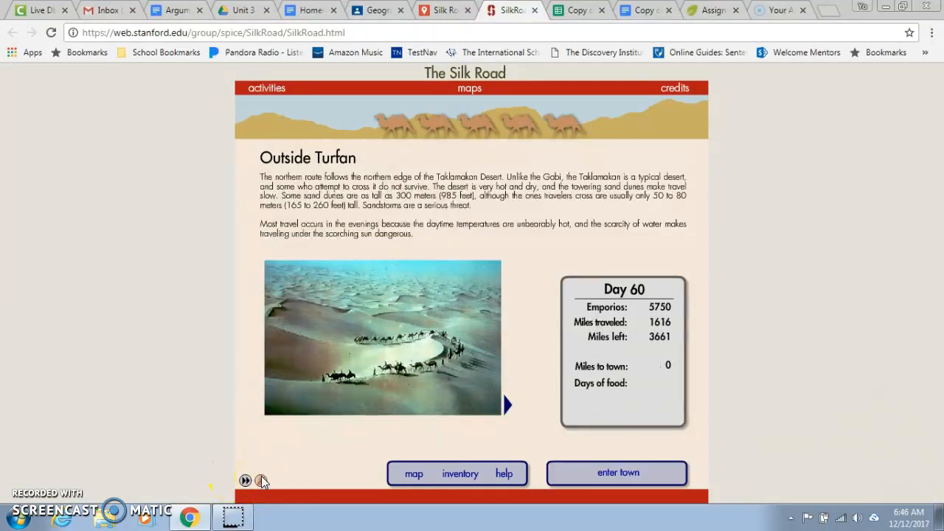
left_click(325, 463)
Step: In Dunhuang's physical features cell of the spreadsheet, insert "Very hot, too hot to travel across during the day time." after "Taklamakan Desert:"
left_click(562, 10)
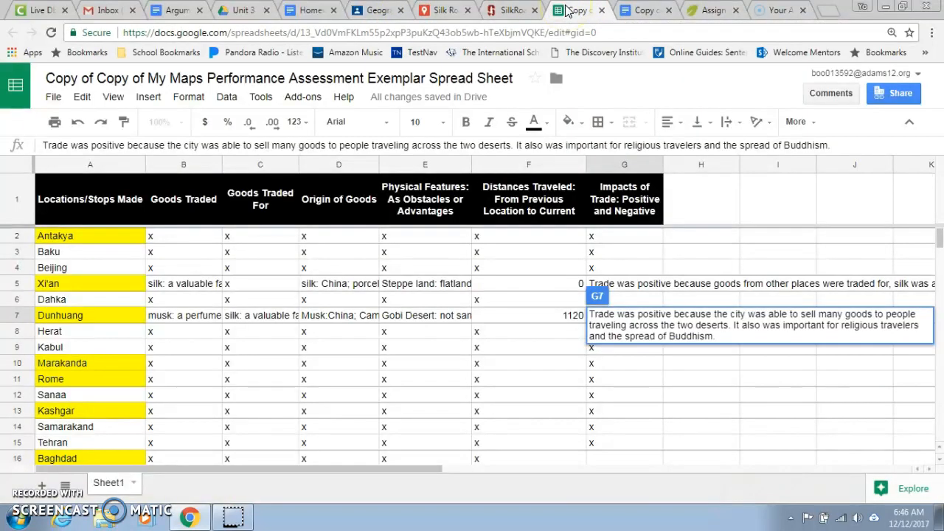
left_click(514, 10)
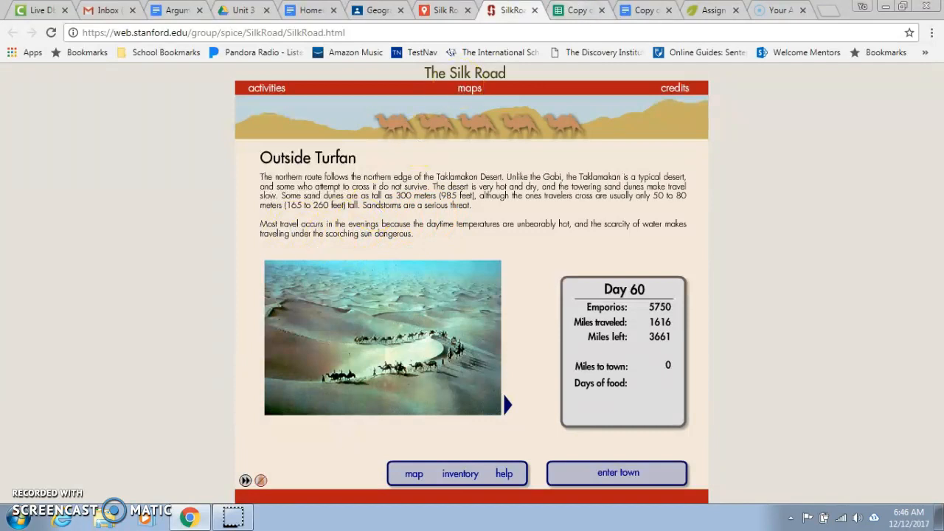
left_click(573, 10)
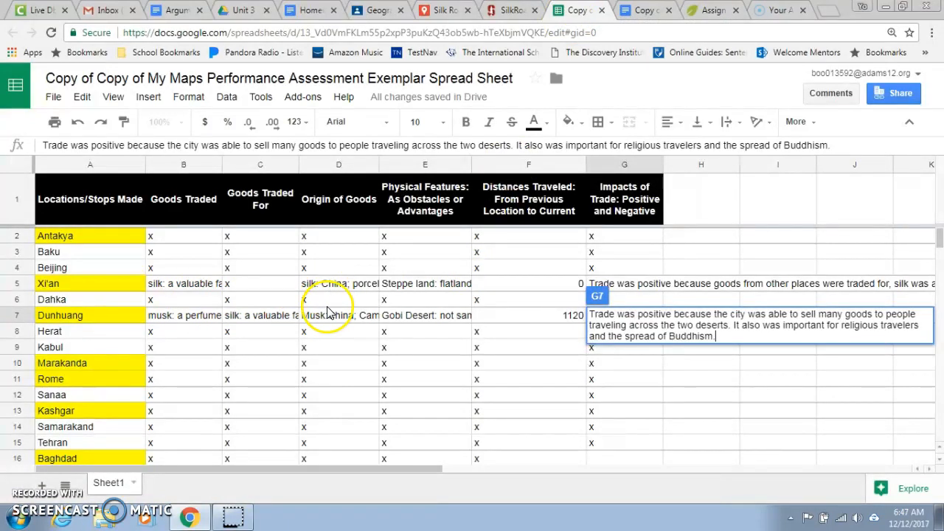
double_click(397, 317)
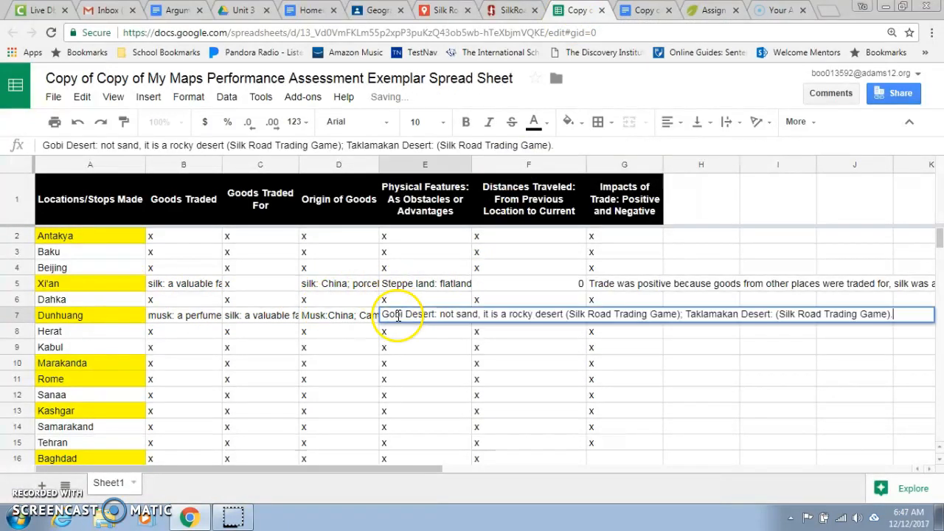
left_click(776, 314)
type("Very ho")
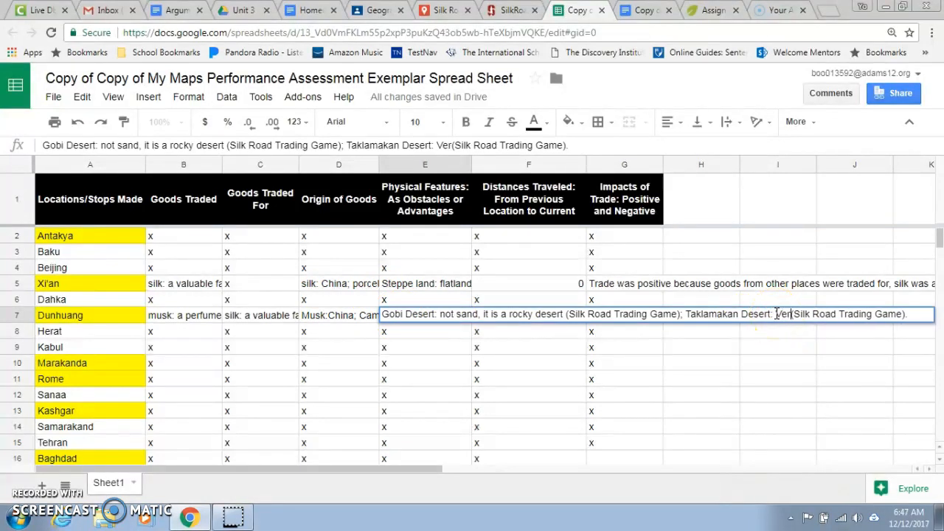
type("t, too hot to")
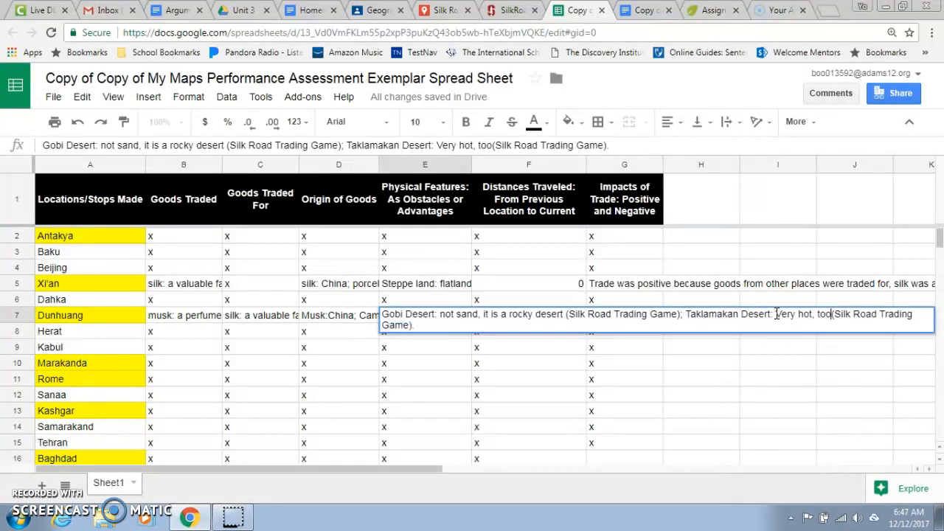
type(" travel acr")
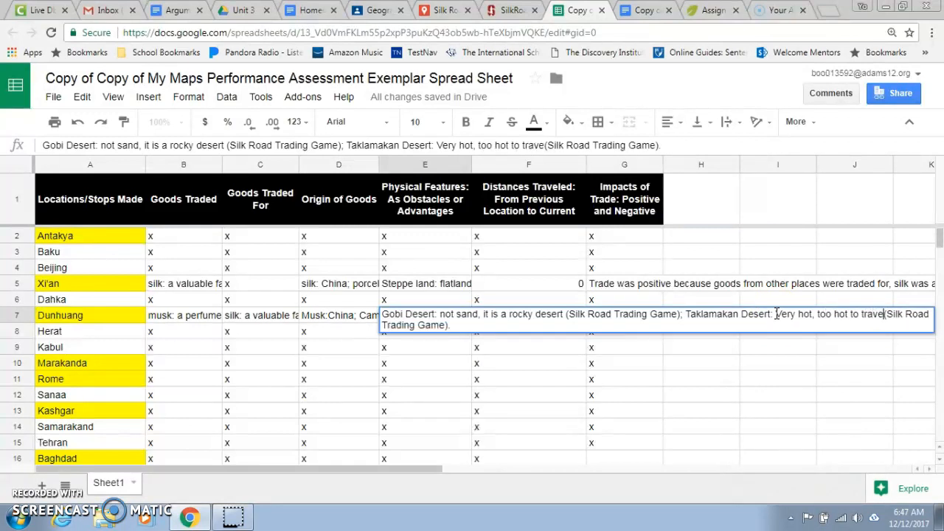
type("oss during th")
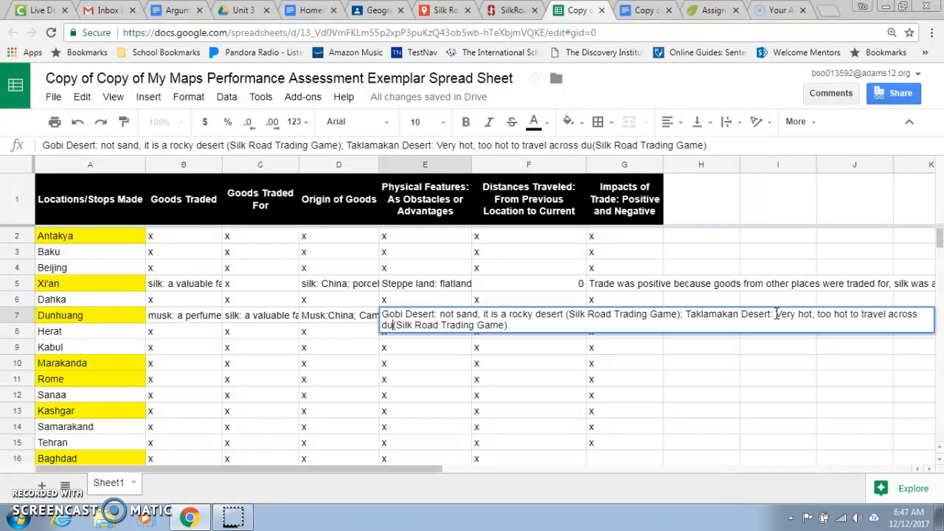
type("e day time")
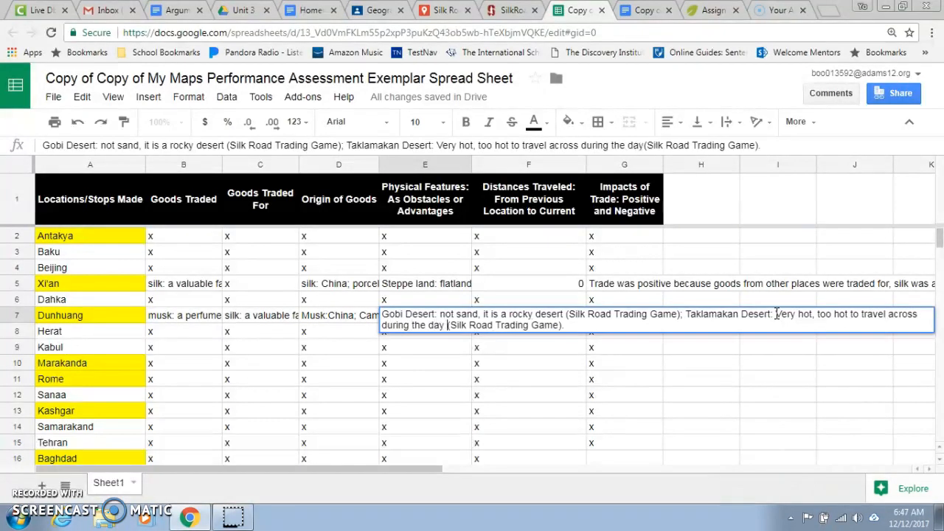
type(". ")
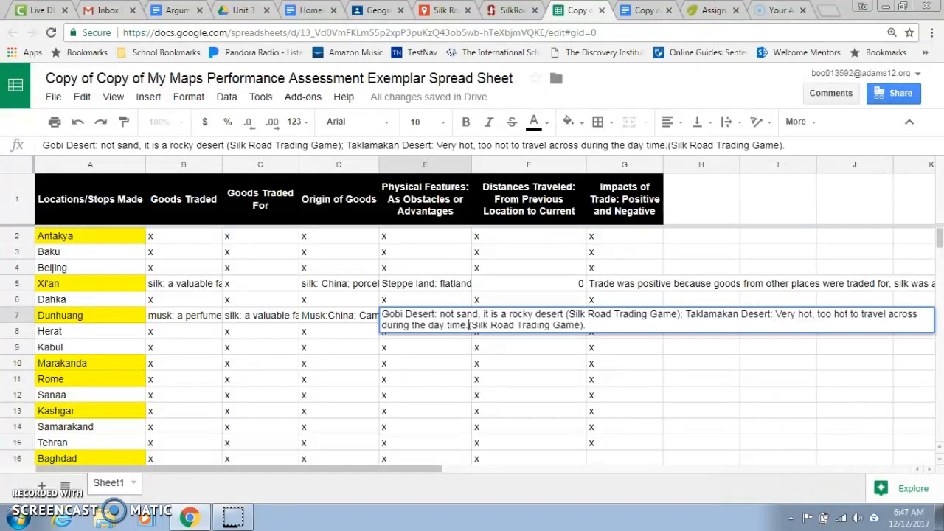
Step: Add "The desert had tall sand dunes (300 feet), and sandstorms were a serious threat" before the cell's final source citation and save the entry
type("The ")
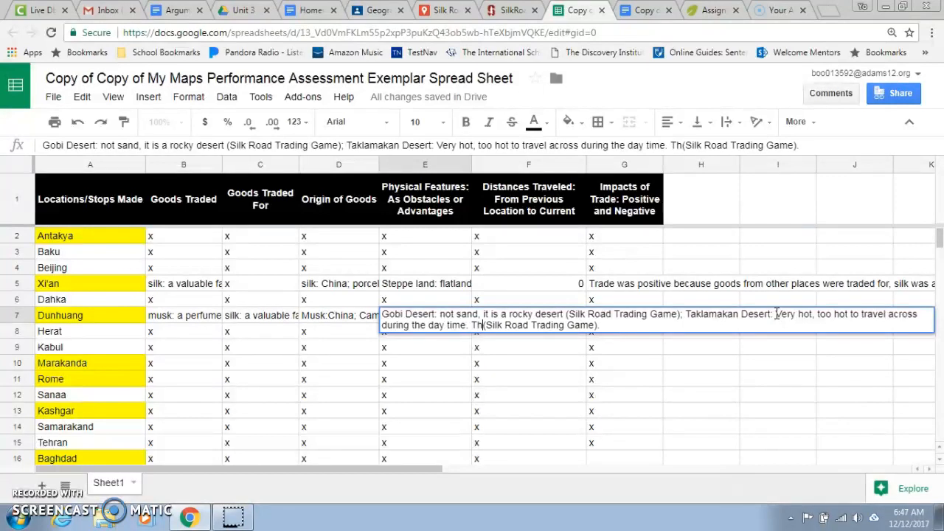
type("desert had t")
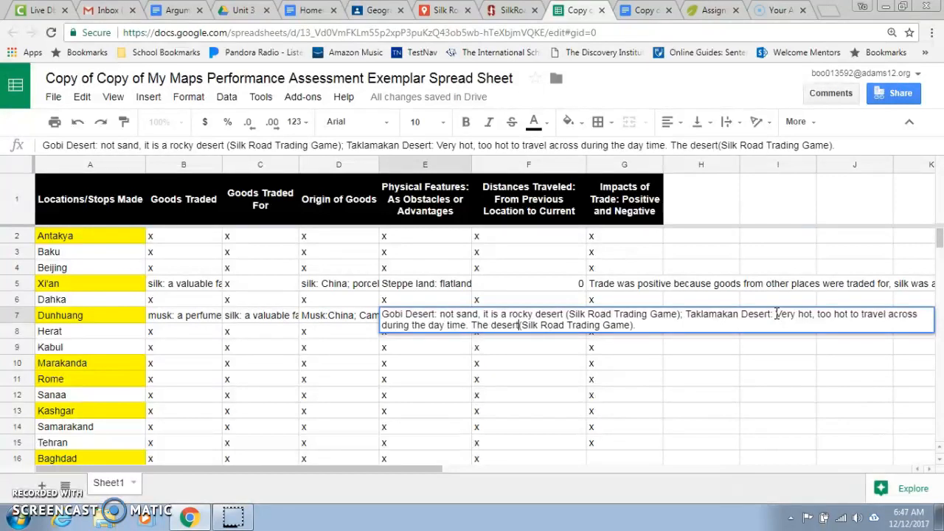
type("all sand dune")
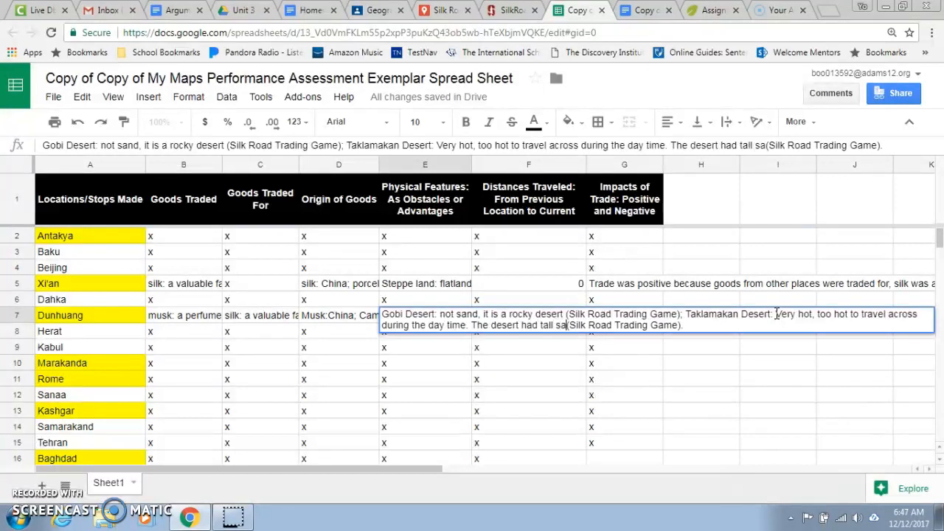
type("s (300")
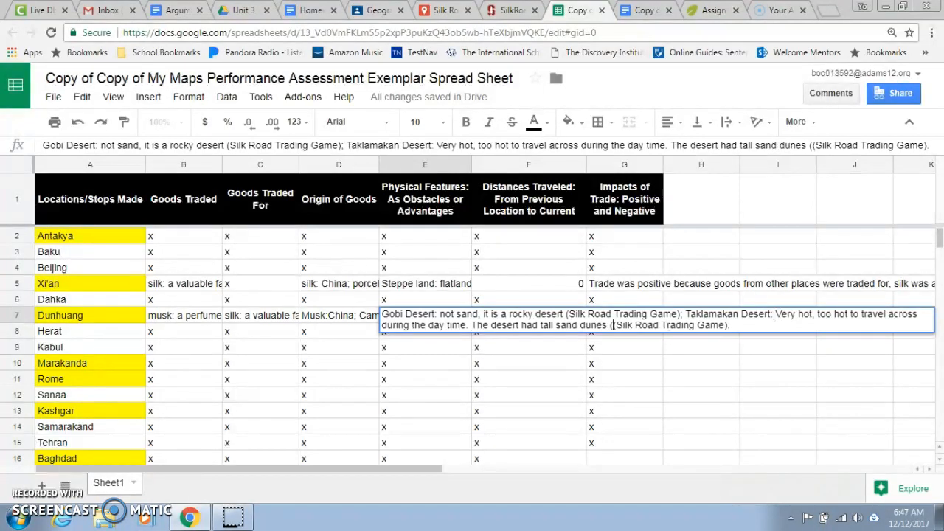
type(" feet), a")
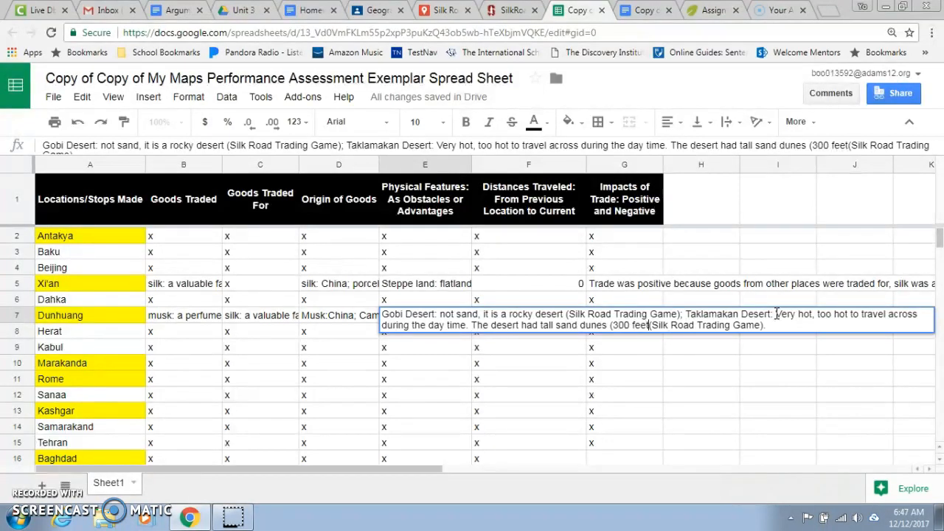
type("sandstorms were a ")
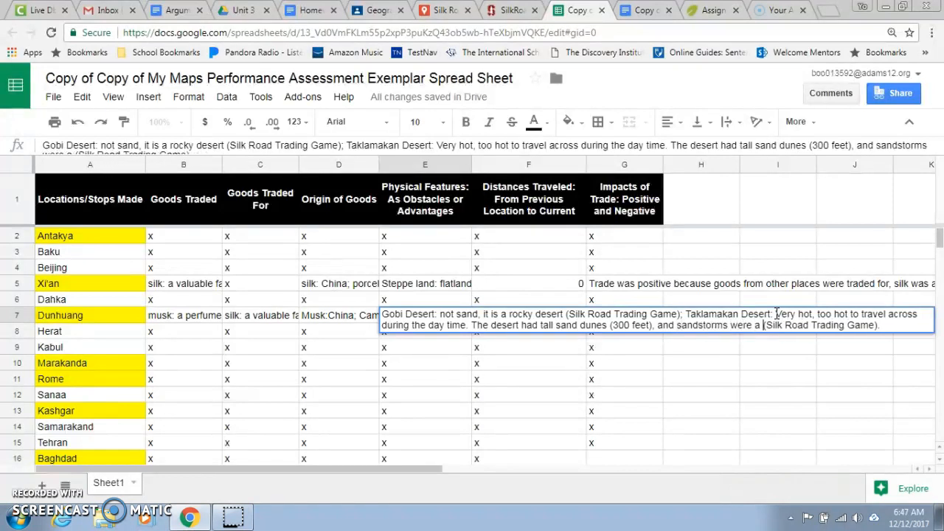
type("serious thre")
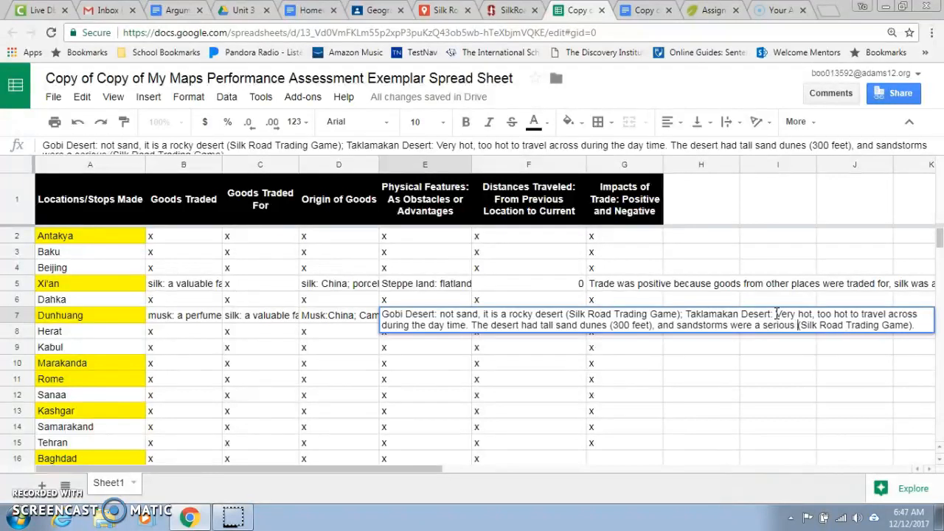
type("at")
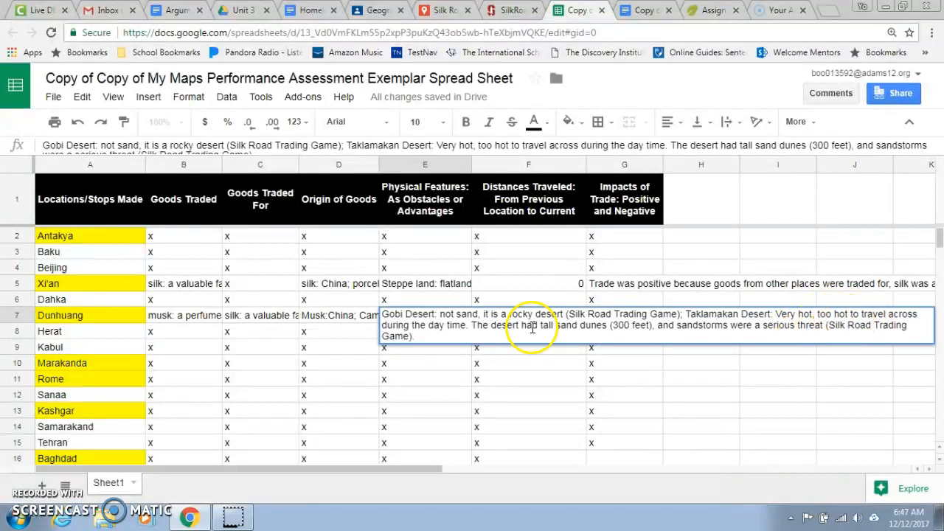
key("Return")
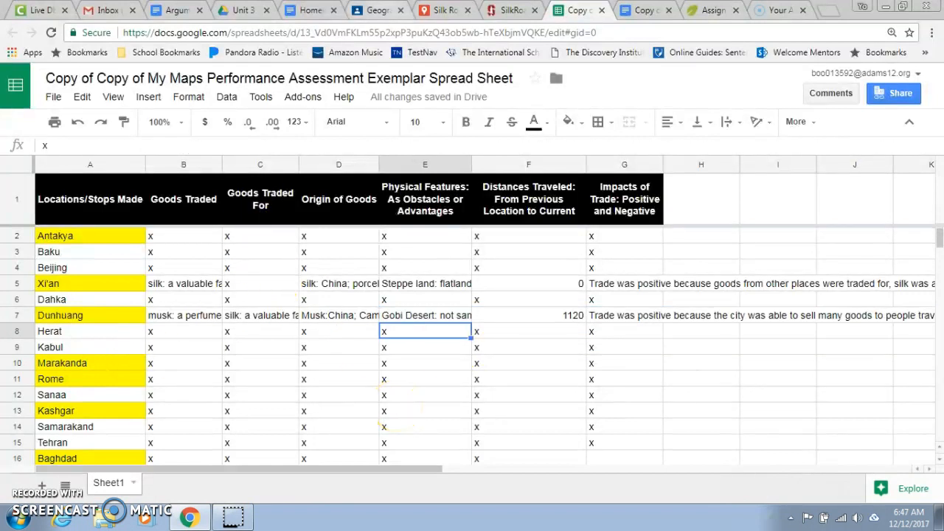
Step: Enter Turfan in the Silk Road game and view the trade details for apricots and musk
left_click(507, 11)
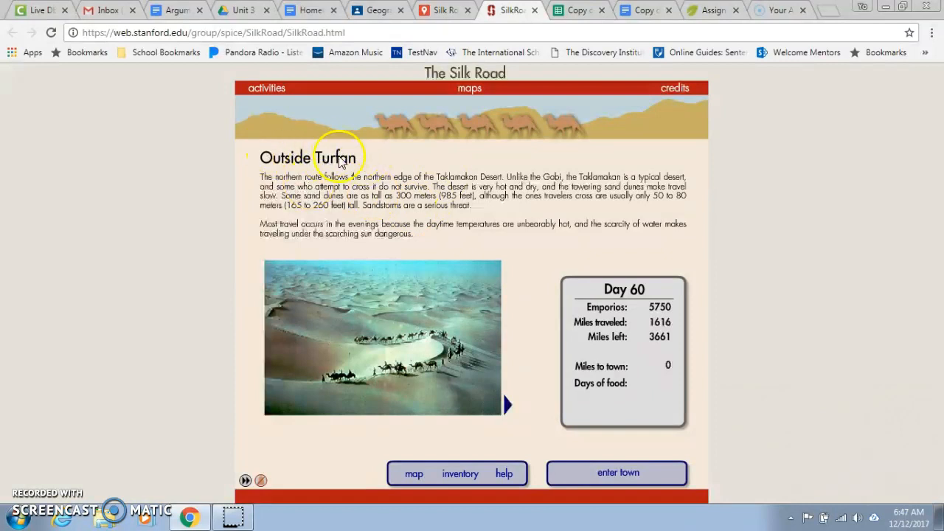
left_click(616, 479)
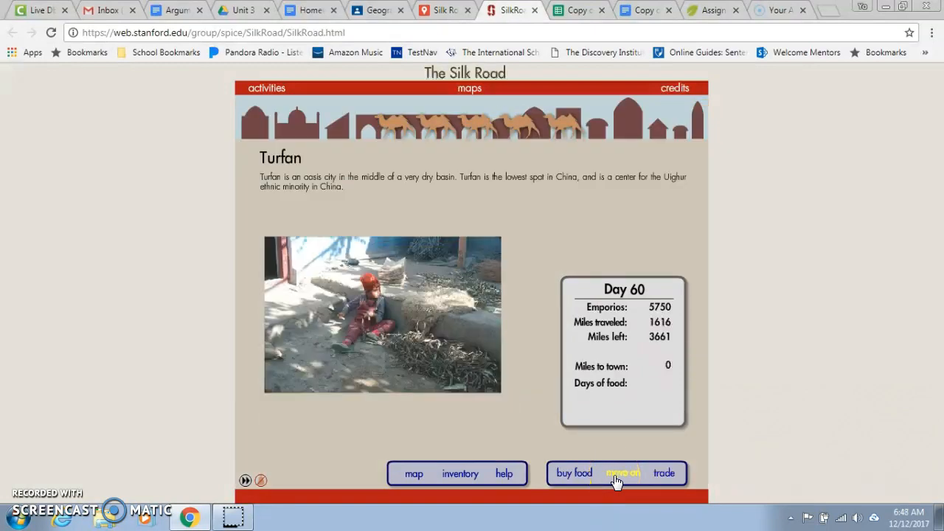
left_click(662, 474)
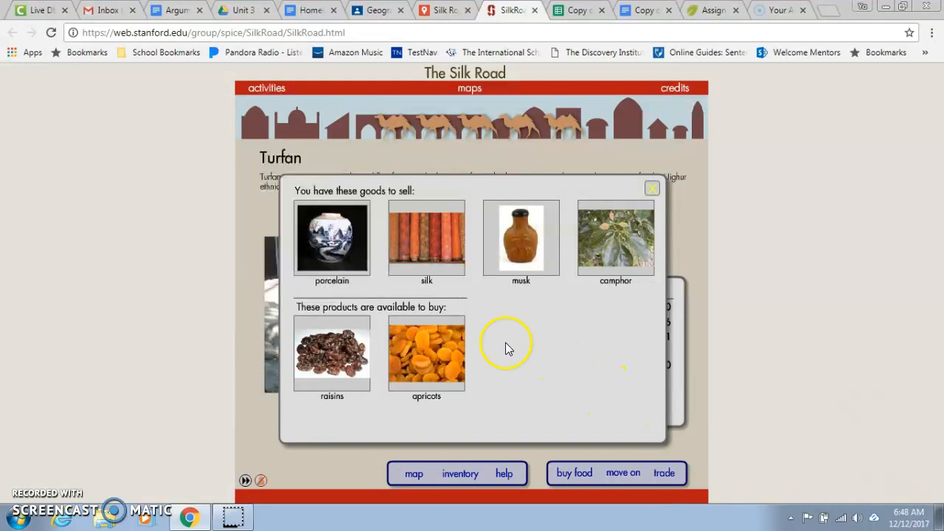
mouse_move(411, 375)
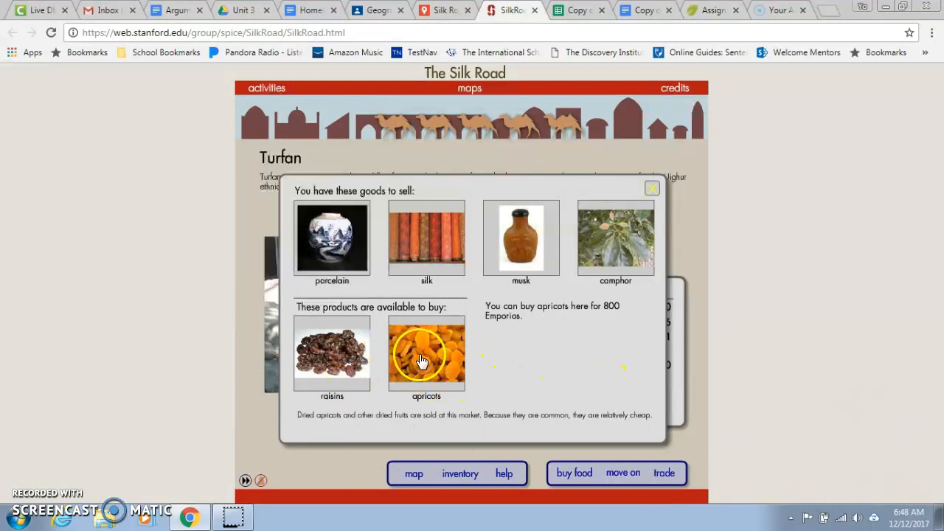
mouse_move(517, 235)
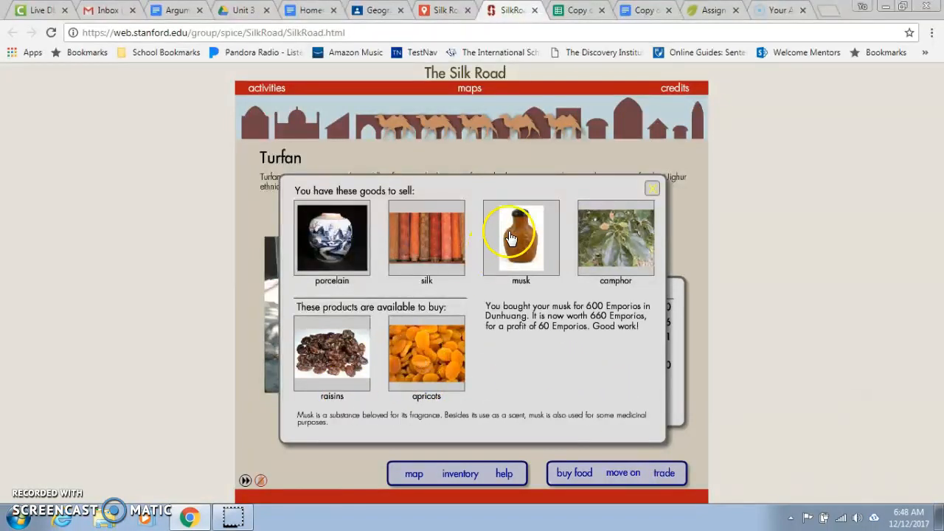
Step: Check Dunhuang's Goods Traded entry in the spreadsheet and return to the Silk Road game
left_click(574, 12)
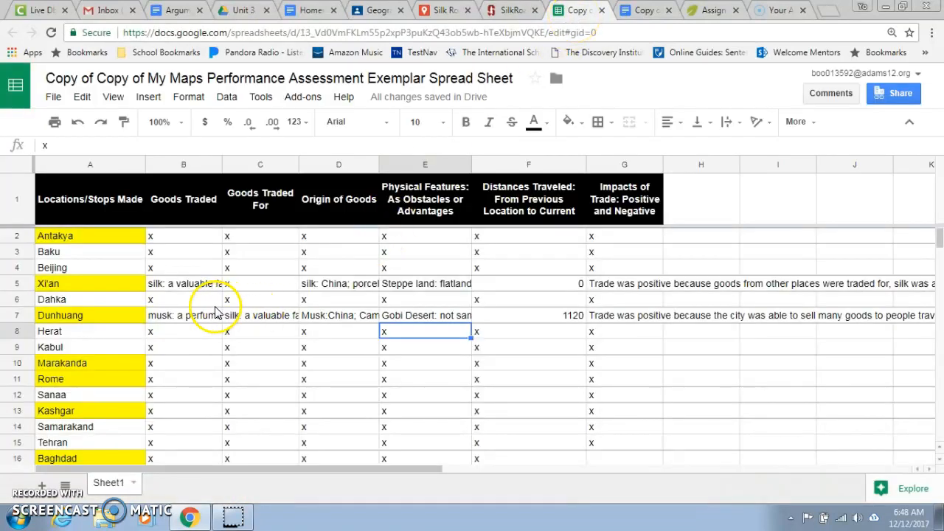
double_click(193, 315)
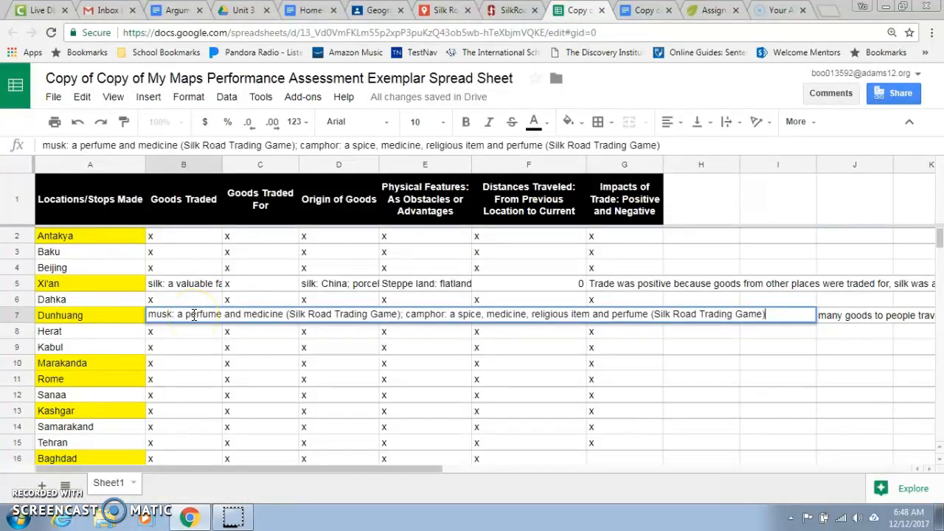
left_click(511, 9)
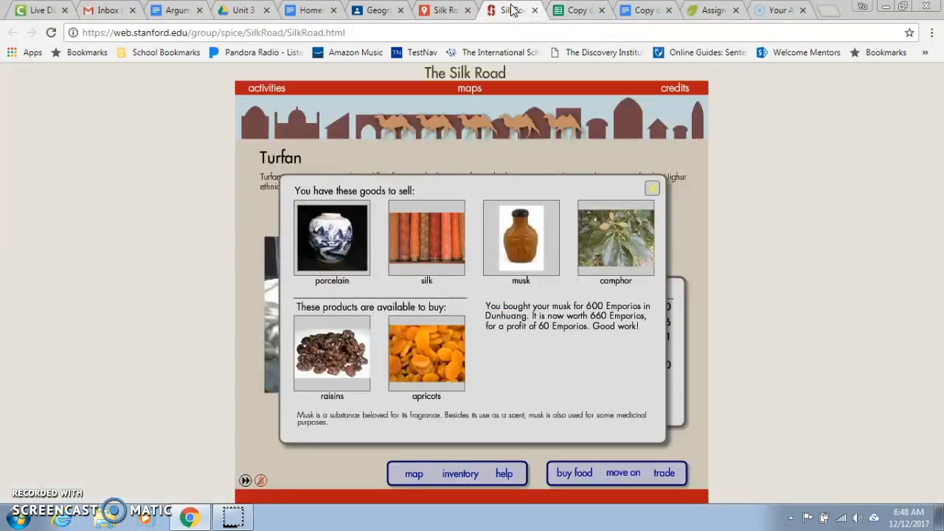
Step: Sell the musk and the camphor in Turfan
left_click(542, 234)
left_click(433, 338)
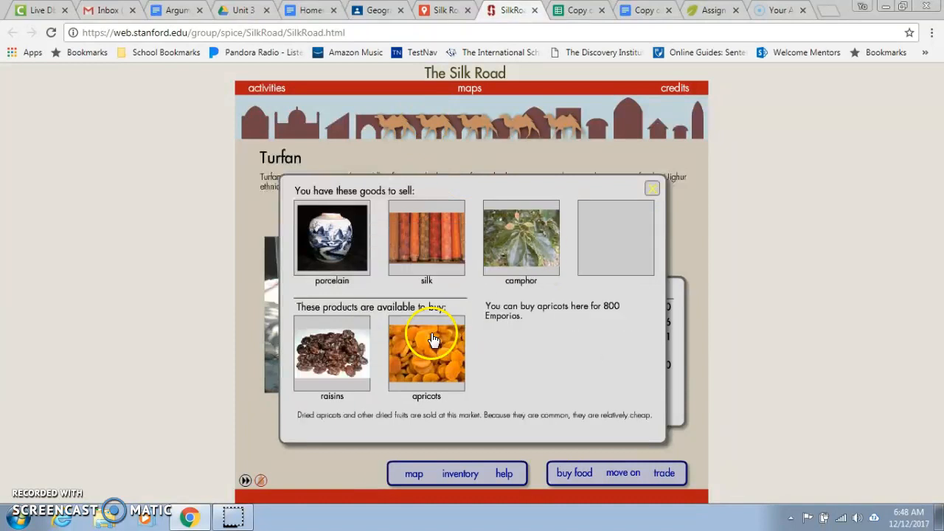
left_click(521, 240)
left_click(435, 333)
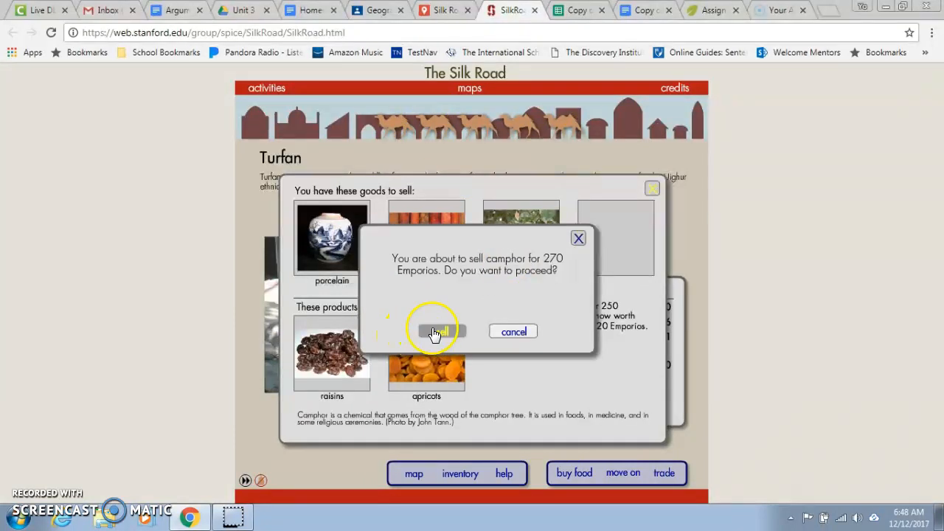
Step: Buy raisins and apricots at the Turfan market
left_click(330, 345)
left_click(432, 333)
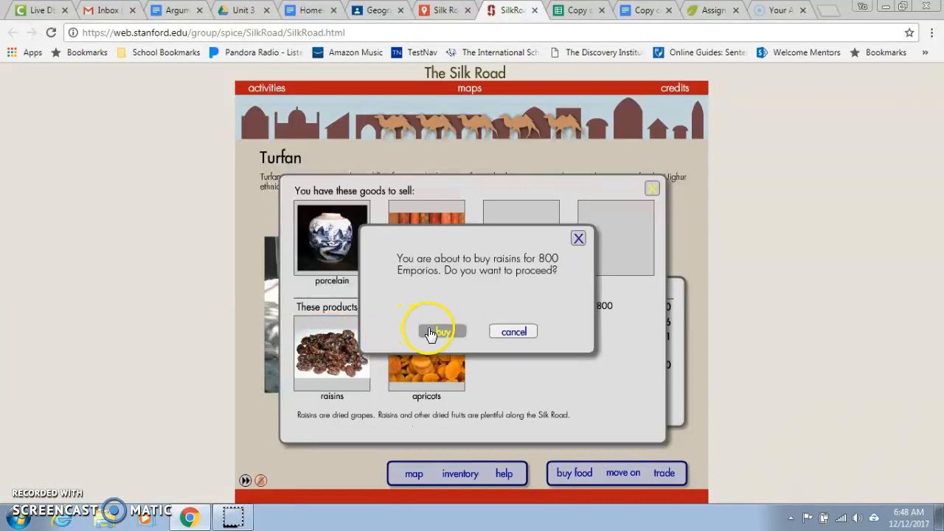
left_click(459, 369)
left_click(443, 332)
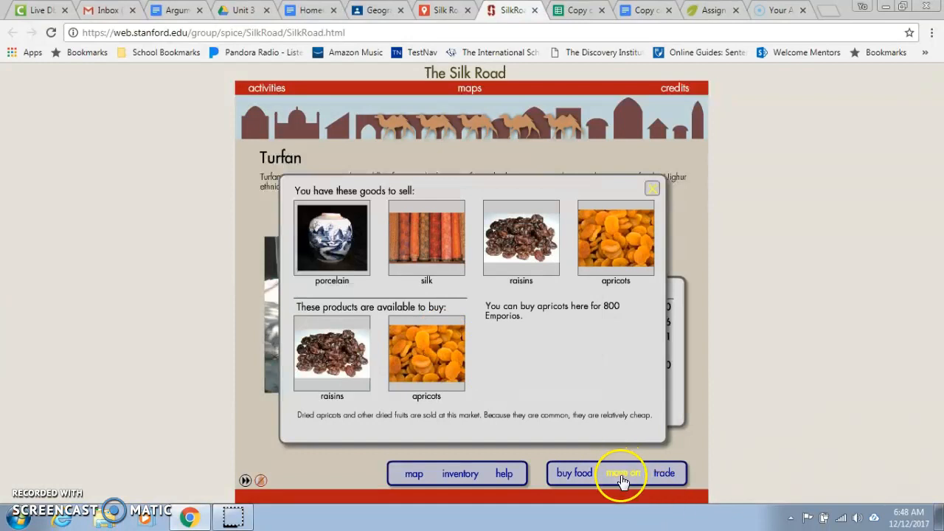
Step: Travel from Turfan along the northern route to Kucha and enter the town
left_click(624, 476)
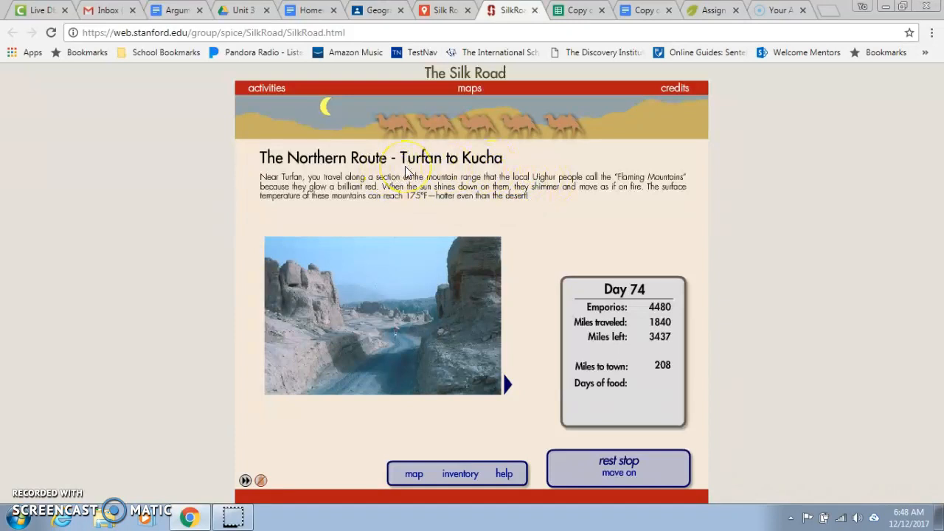
left_click(620, 472)
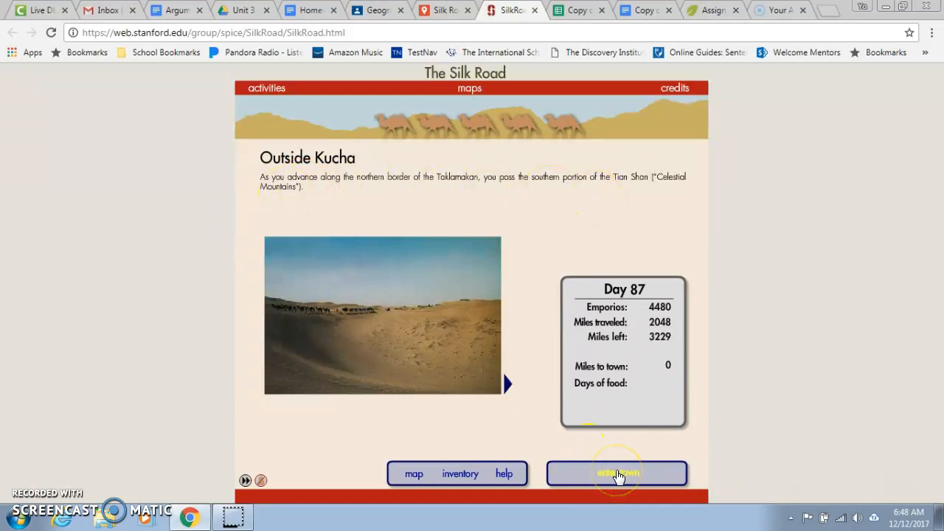
left_click(617, 476)
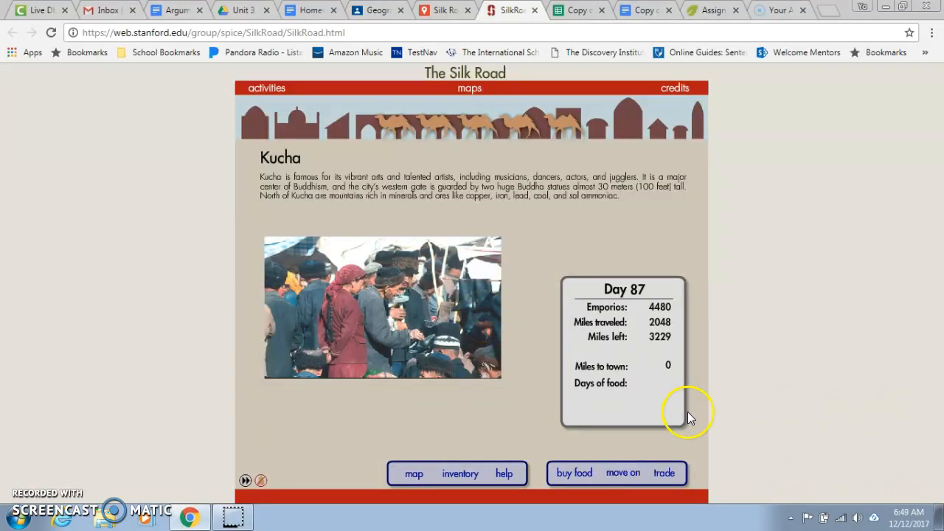
Step: Open trading in Kucha and view the details for raisins, apricots, rhubarb and silk
left_click(675, 472)
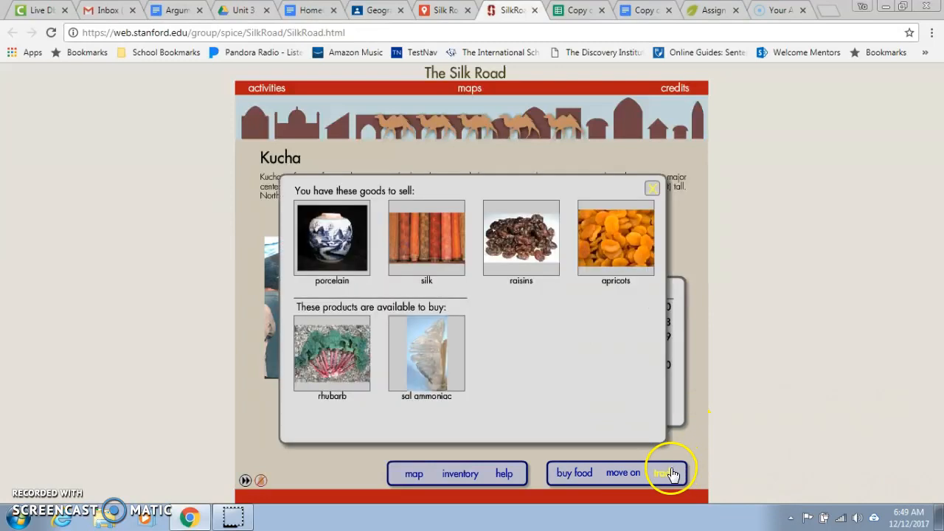
mouse_move(525, 236)
mouse_move(651, 248)
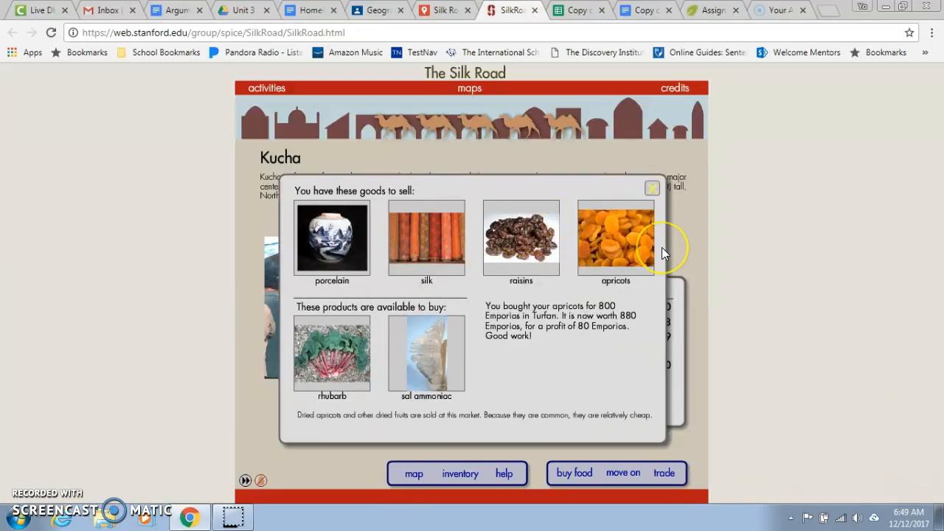
mouse_move(298, 380)
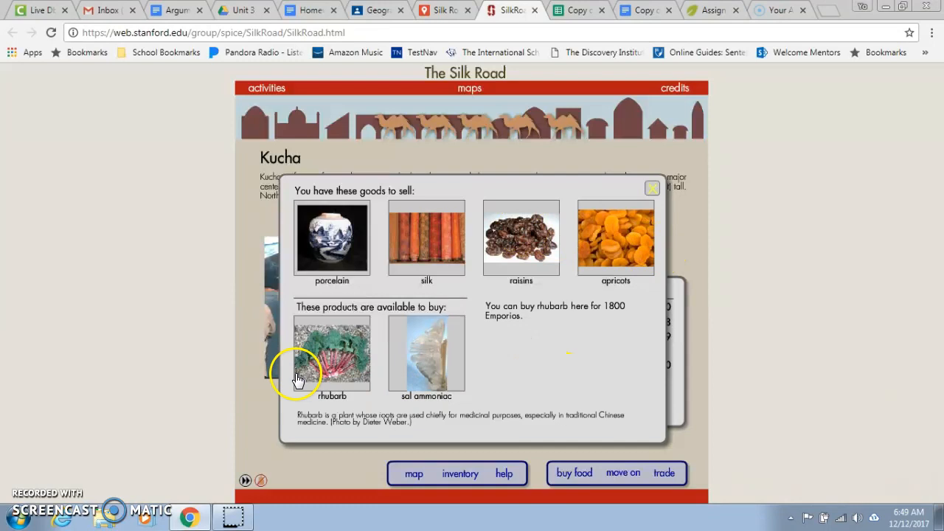
mouse_move(467, 239)
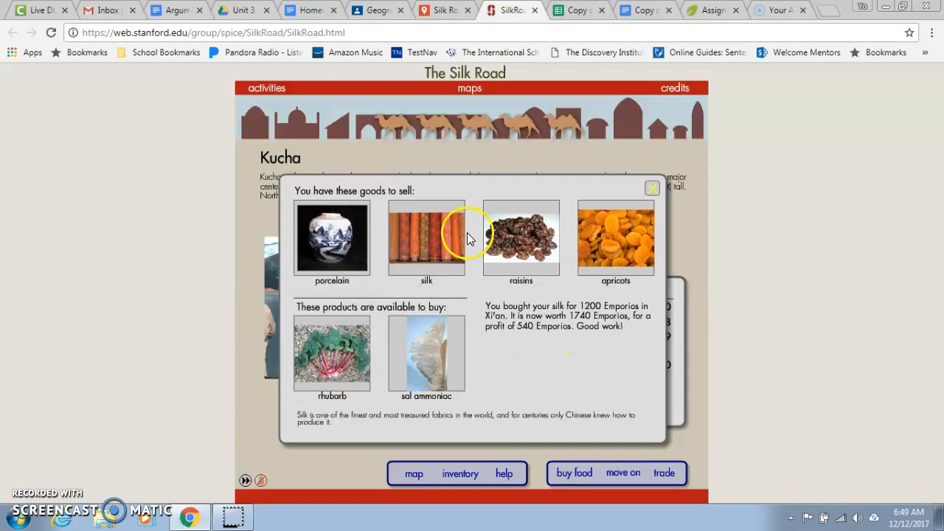
Step: In the spreadsheet, copy Dunhuang's Goods Traded text into Kashgar's Goods Traded For cell, replacing the x
left_click(572, 10)
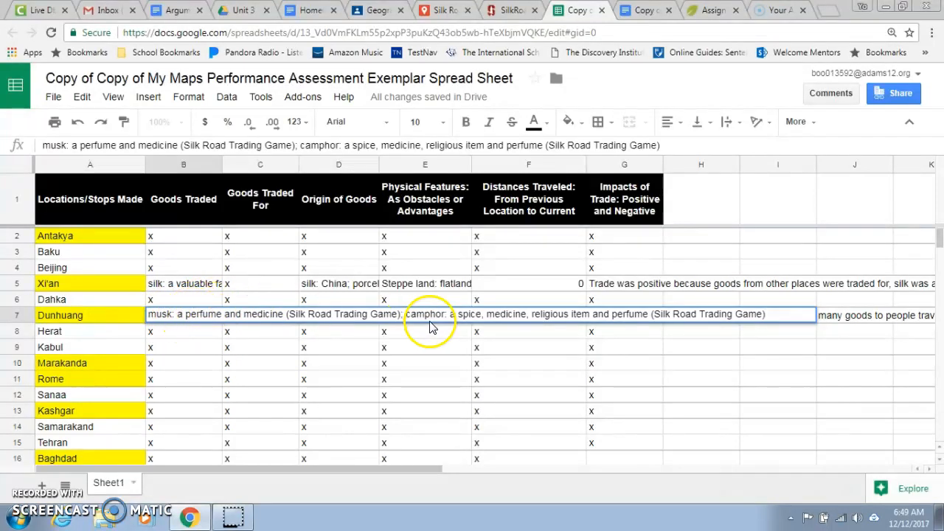
triple_click(288, 316)
key("ctrl+c")
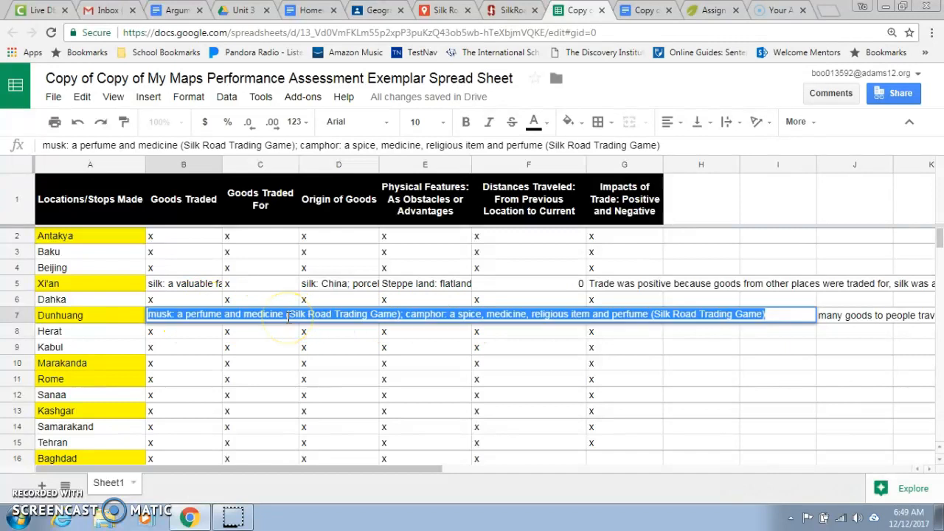
left_click(249, 416)
double_click(248, 416)
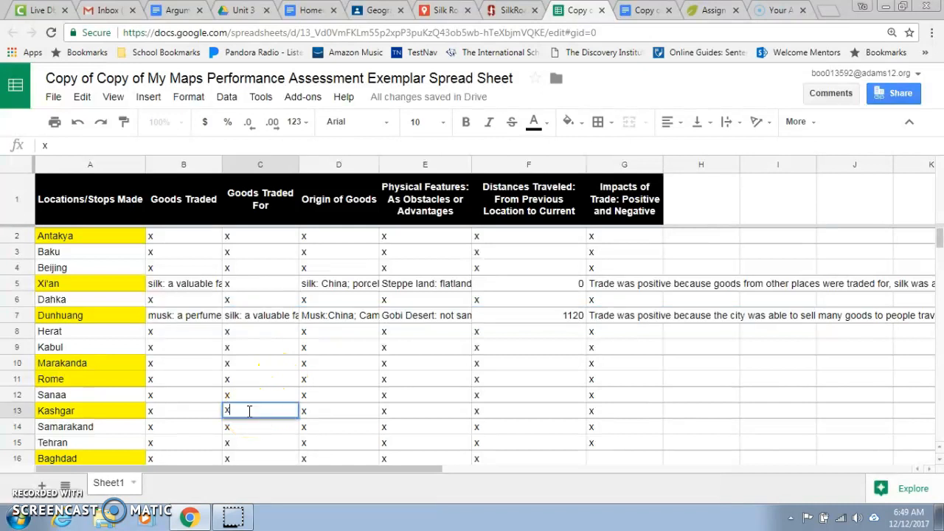
key("ctrl+v")
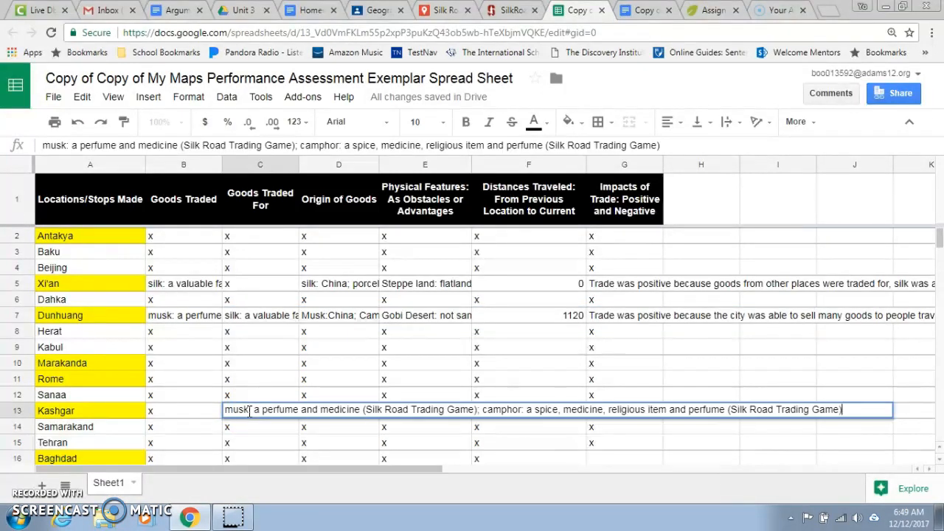
Step: Append Dunhuang's Goods Traded For text to Kashgar's Goods Traded For entry, separated by a semicolon
double_click(237, 322)
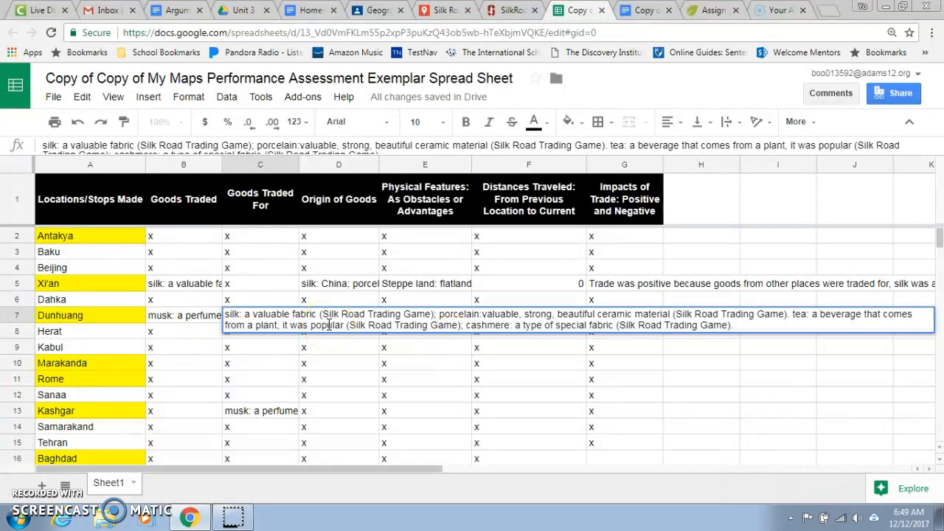
key("ctrl+a")
key("ctrl+c")
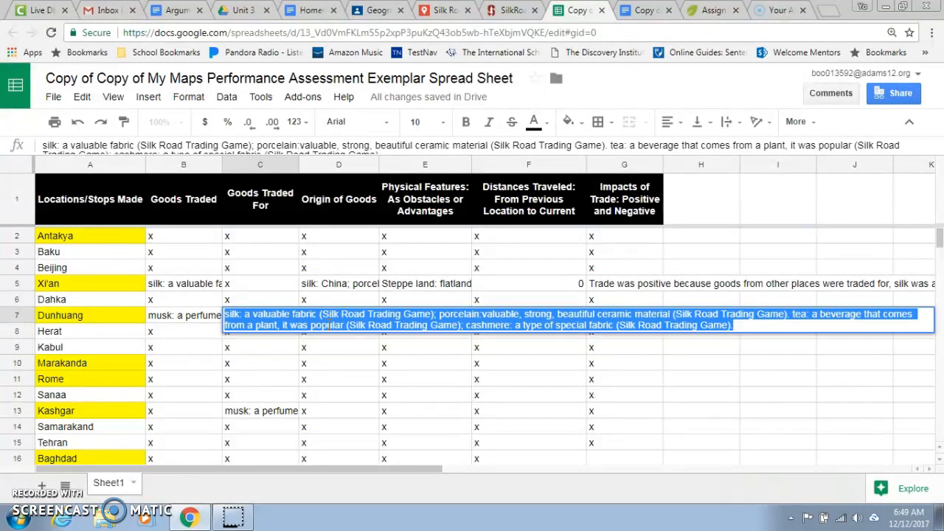
double_click(271, 415)
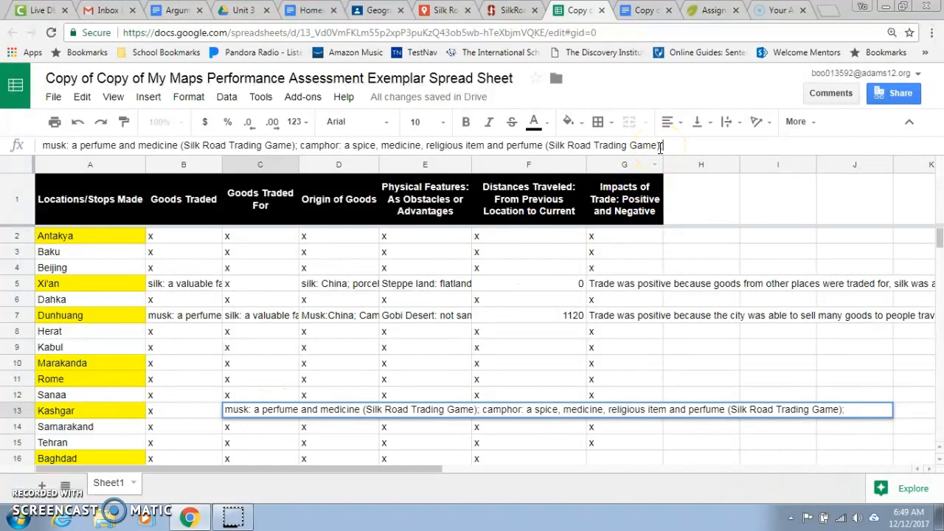
key("ctrl+v")
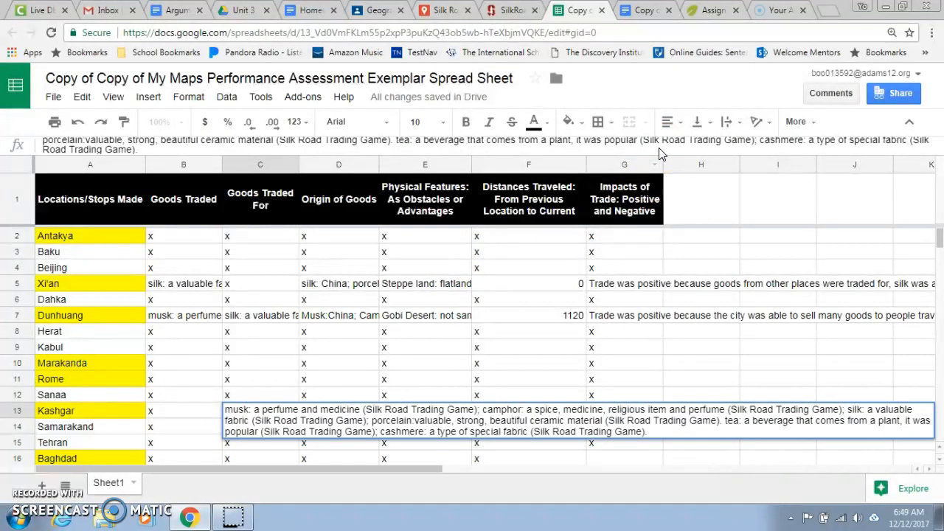
Step: Add "raisins: dried grapes, a food good (Silk Road Trading Game);" to the end of Kashgar's Goods Traded For entry
left_click(662, 433)
type("raisins: dried grapes, a food good ")
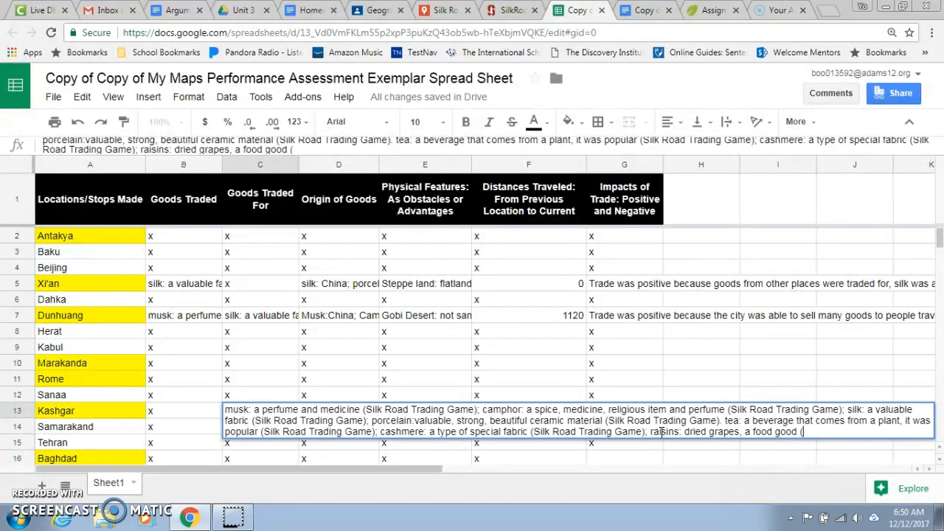
type("(Silk Road Trading Game);")
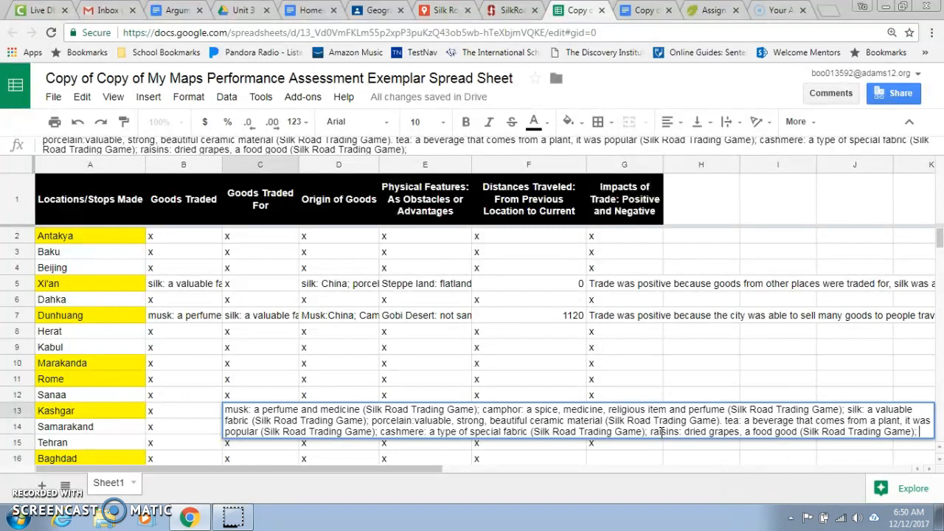
Step: Finish Kashgar's entry with "apricots: a type of sweet fruit popular in the markets (Silk Road Trading Game)." and save the cell
type(" apricots: a")
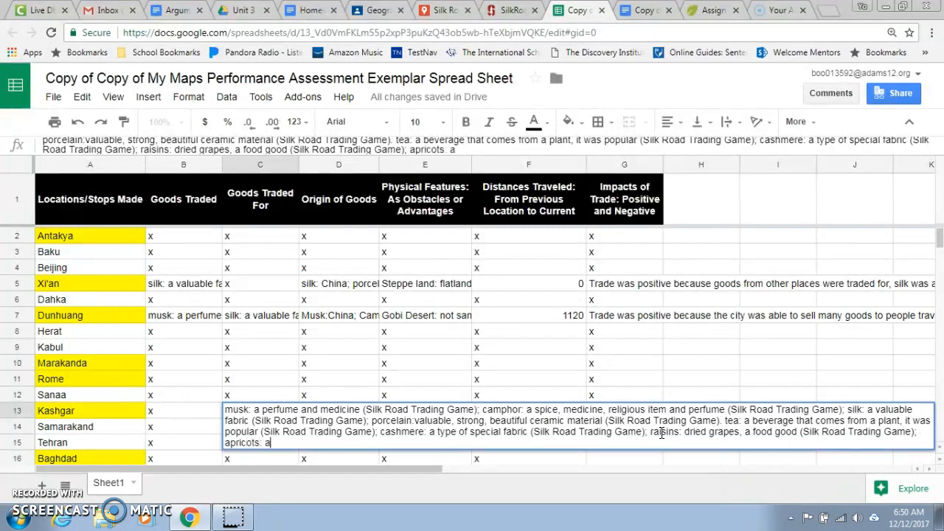
type(" type of sweet fruit popular")
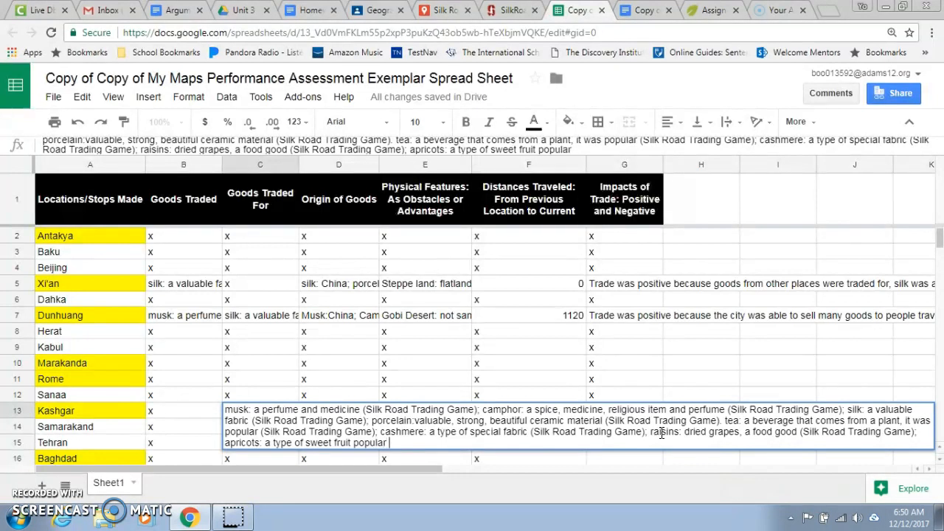
type("the markets (Silk R")
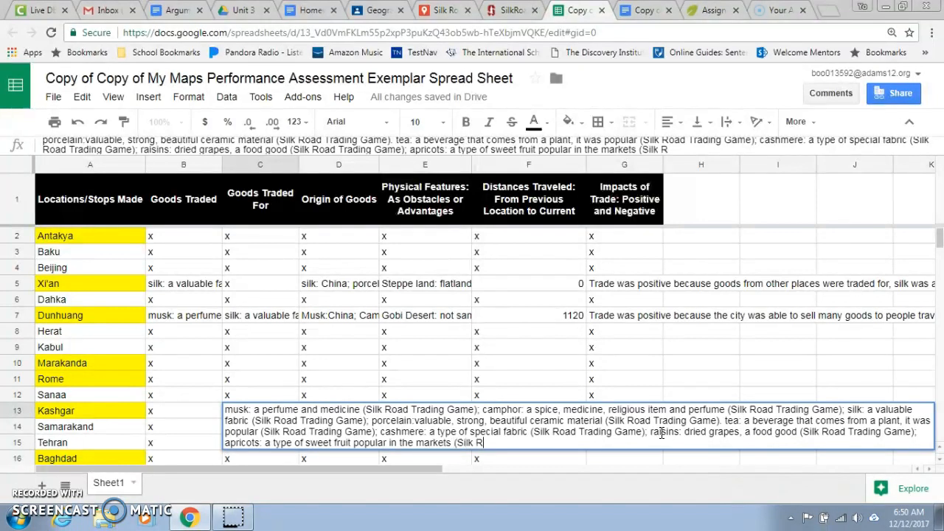
type("oad Trading Game).")
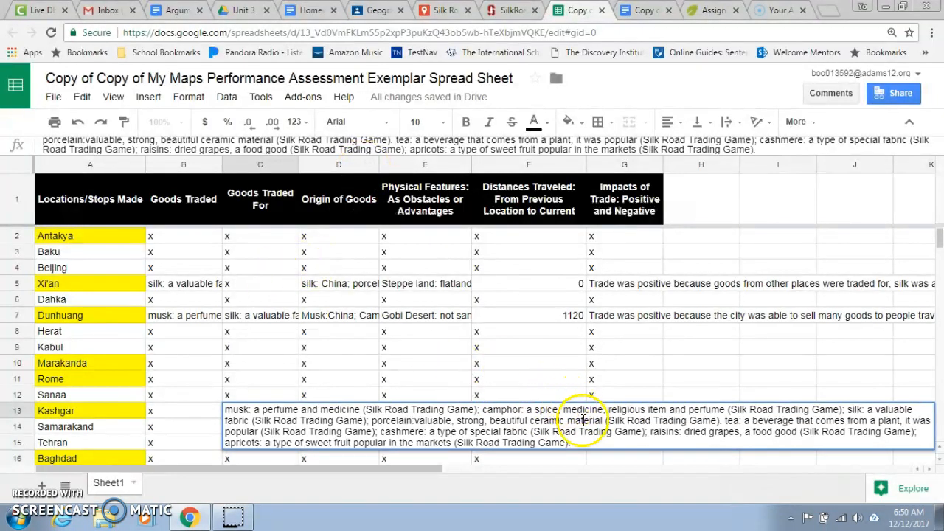
key("Return")
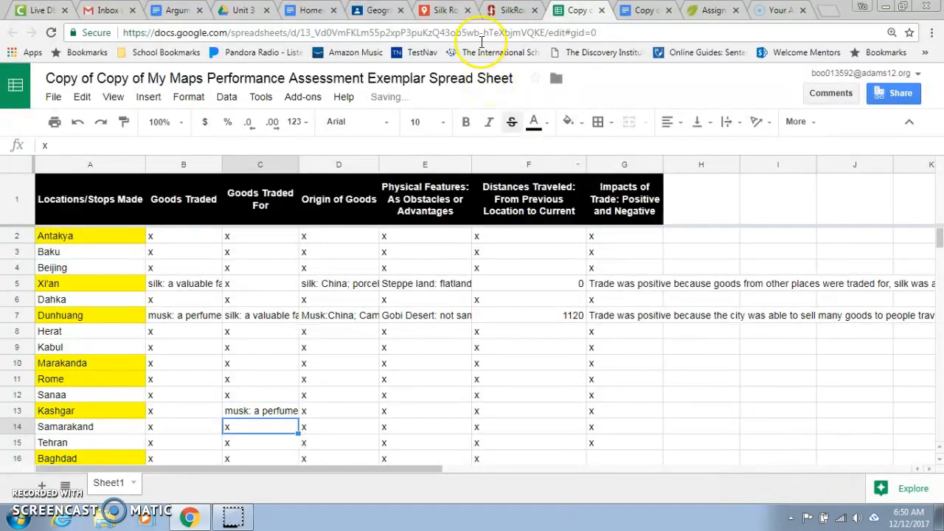
Step: Return to the Silk Road game and sell the raisins and apricots in Kucha
left_click(511, 10)
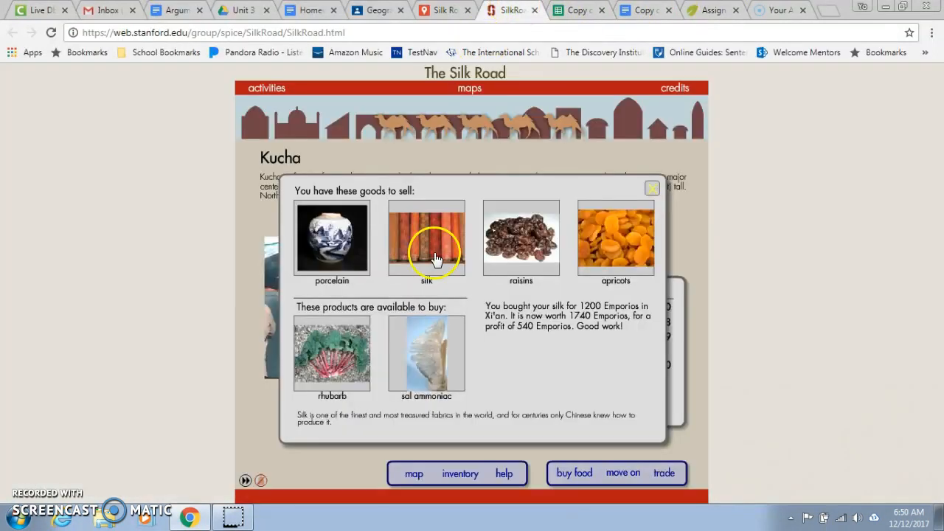
left_click(544, 255)
left_click(531, 253)
left_click(446, 335)
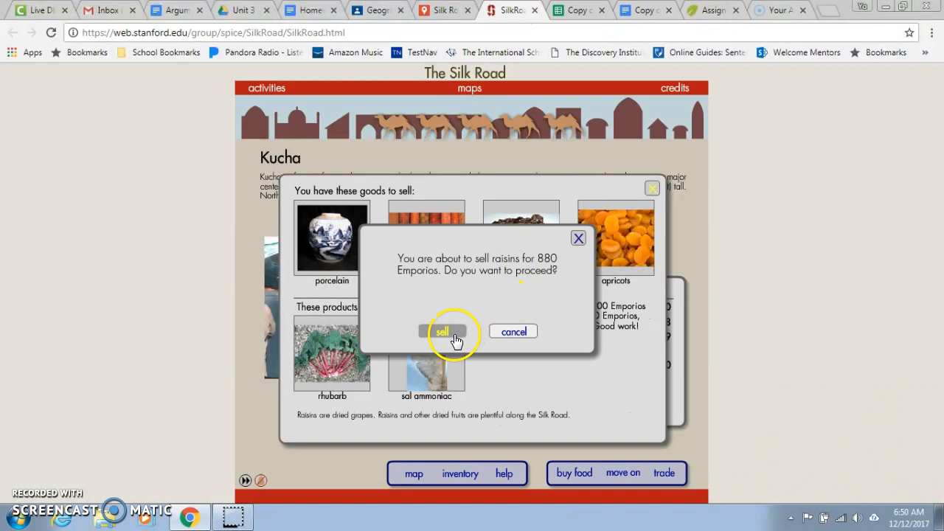
left_click(527, 239)
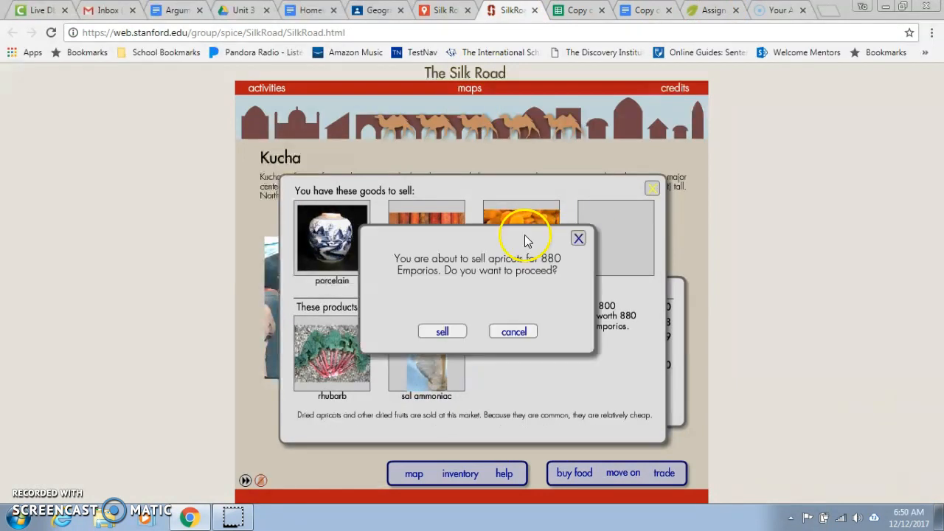
left_click(437, 333)
Step: Buy rhubarb and sal ammoniac at the Kucha market
left_click(312, 354)
left_click(332, 355)
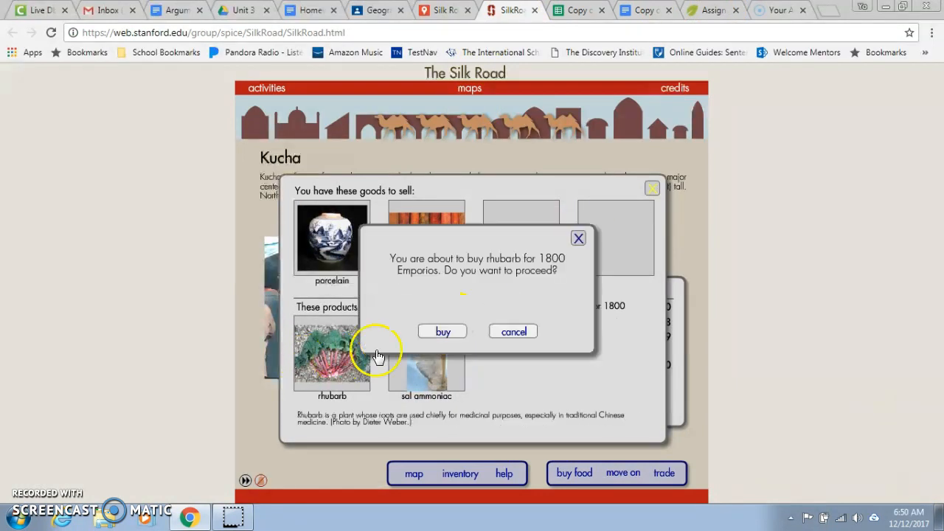
left_click(440, 336)
left_click(427, 345)
left_click(413, 359)
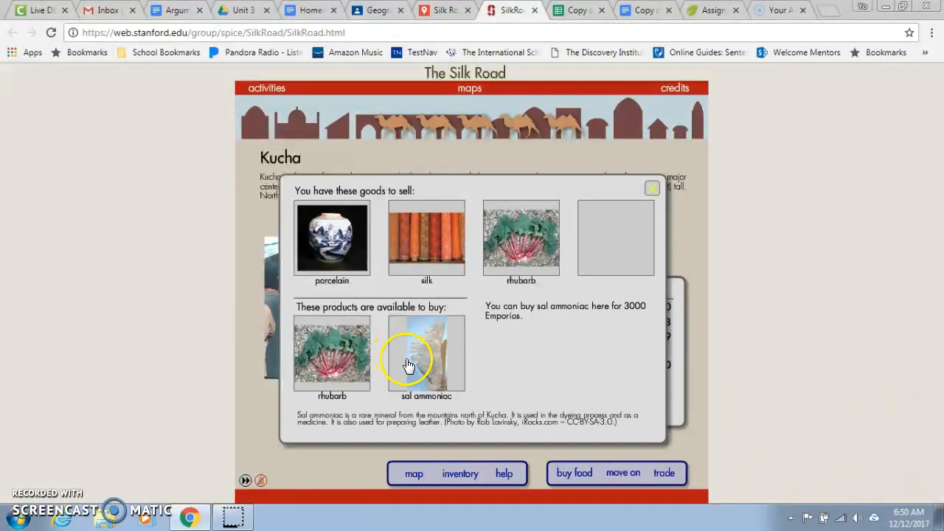
left_click(413, 360)
left_click(440, 332)
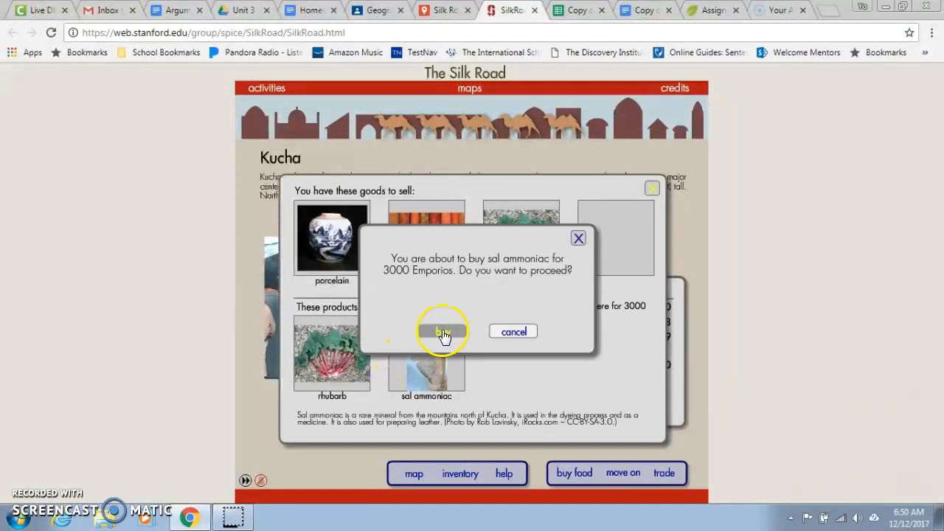
Step: Move the caravan on from Kucha and enter the town of Kashgar
left_click(613, 472)
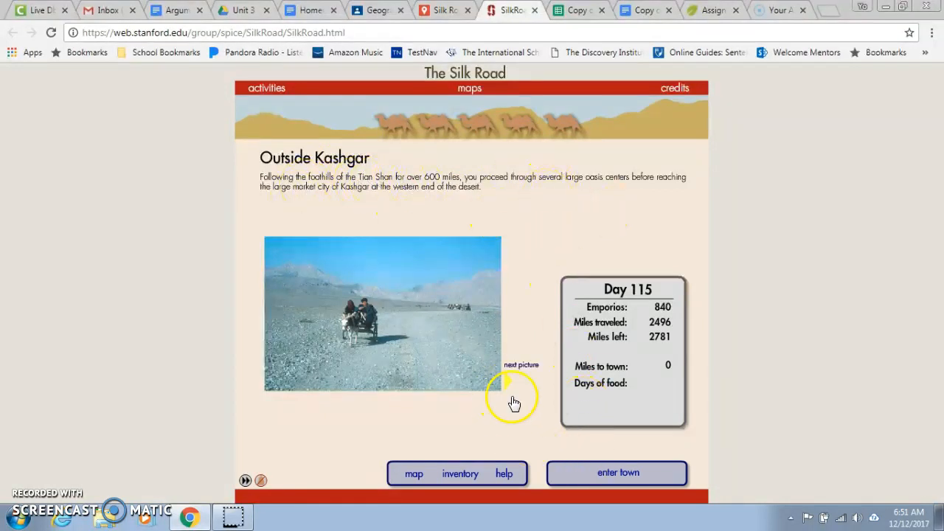
left_click(603, 465)
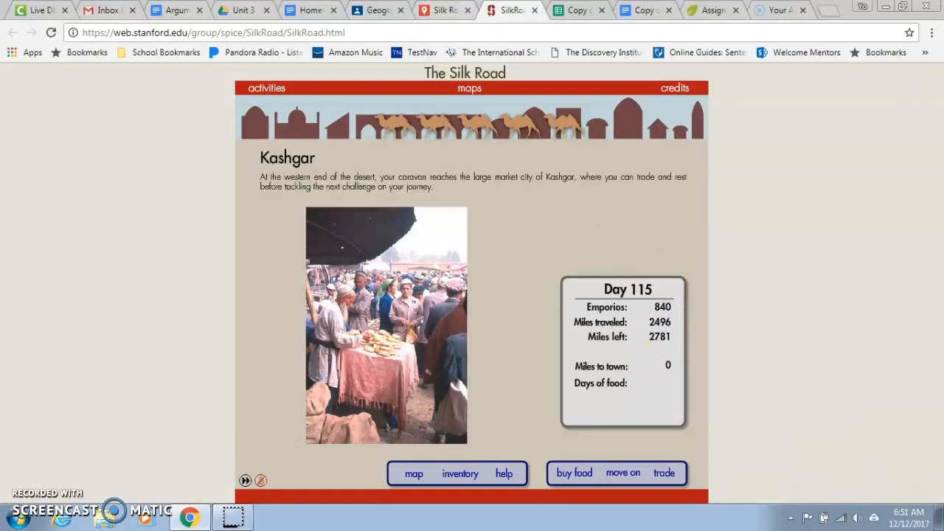
Step: Switch to the spreadsheet and replace Kashgar's Distances Traveled placeholder with 2496, taken from the game's miles traveled
left_click(564, 12)
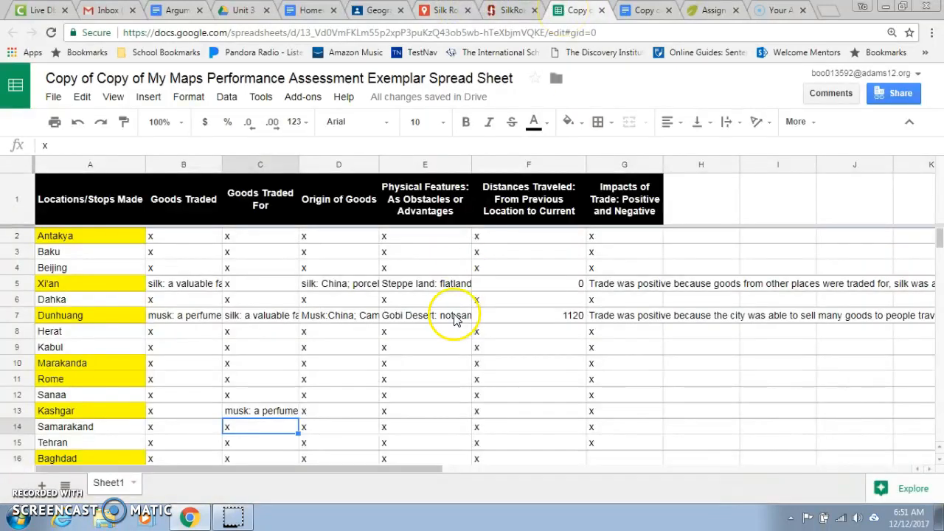
double_click(527, 410)
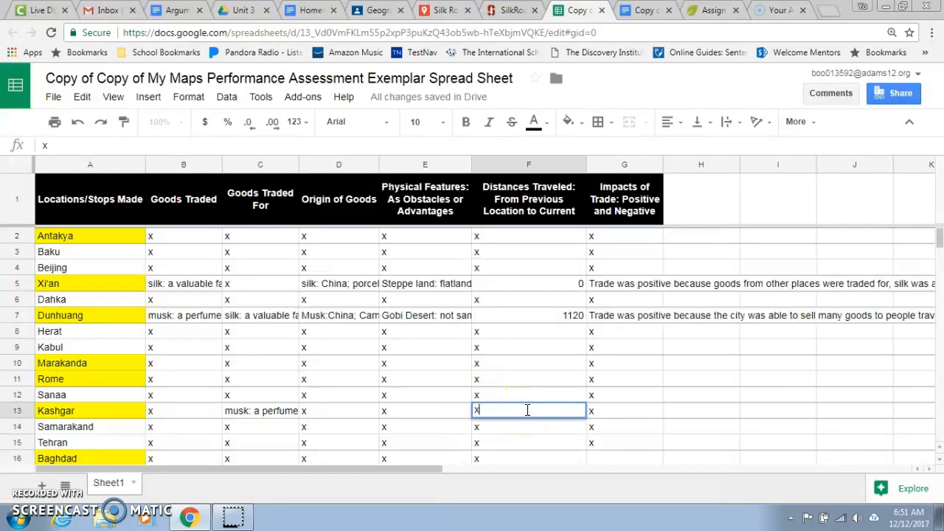
type("24")
left_click(514, 10)
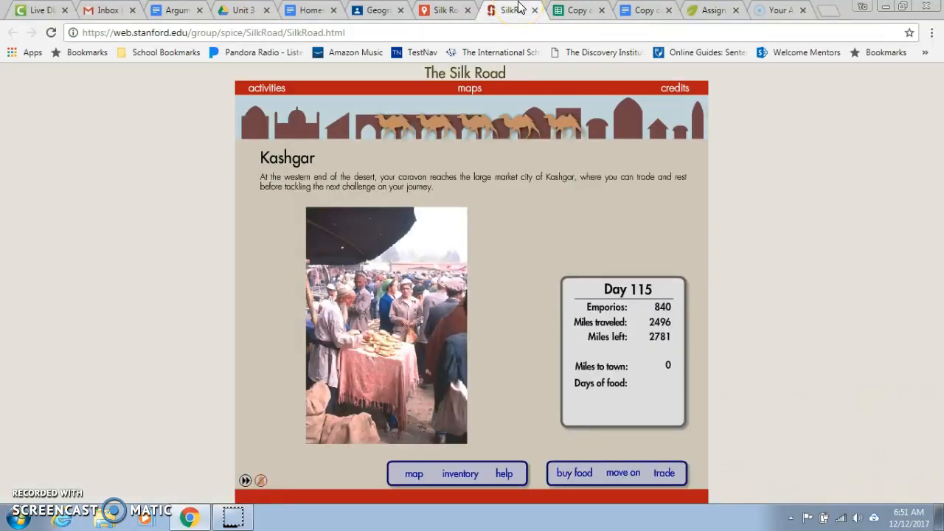
left_click(576, 11)
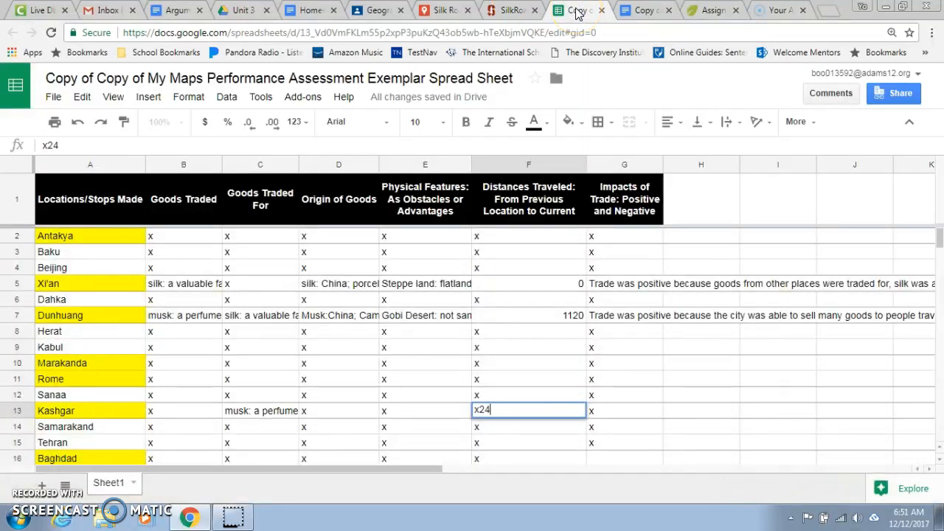
type("96")
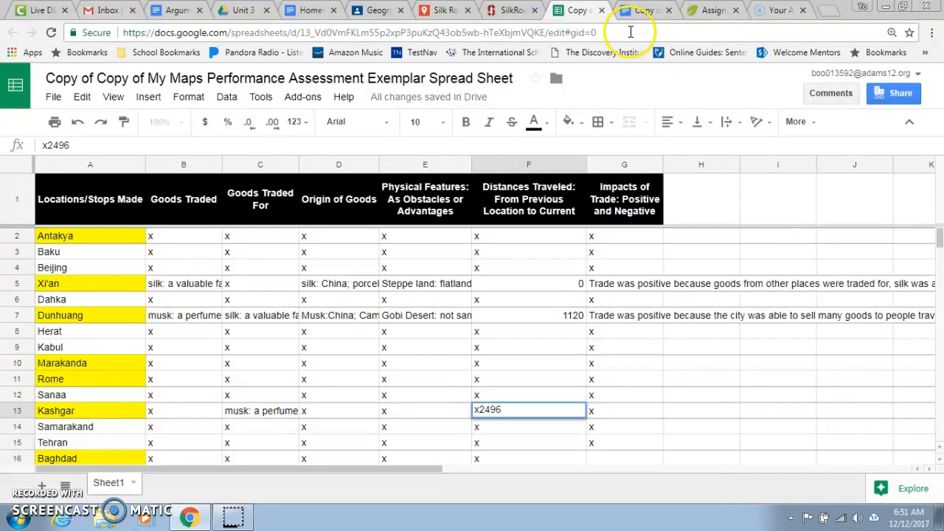
left_click(479, 409)
key("BackSpace")
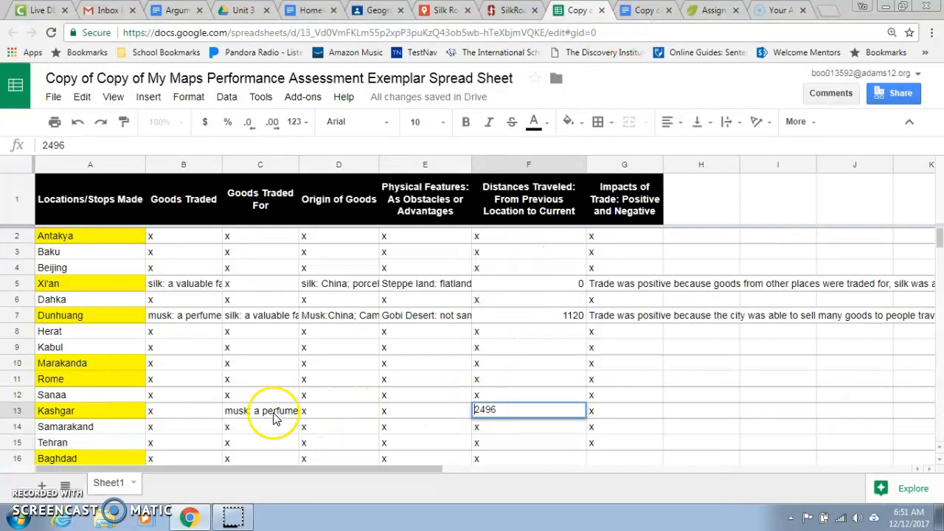
Step: Check rhubarb in the game market and add "rhubarb: roots of a plant used in medicine (Silk Road Trading Game);" to Kashgar's Goods Traded For entry
triple_click(249, 415)
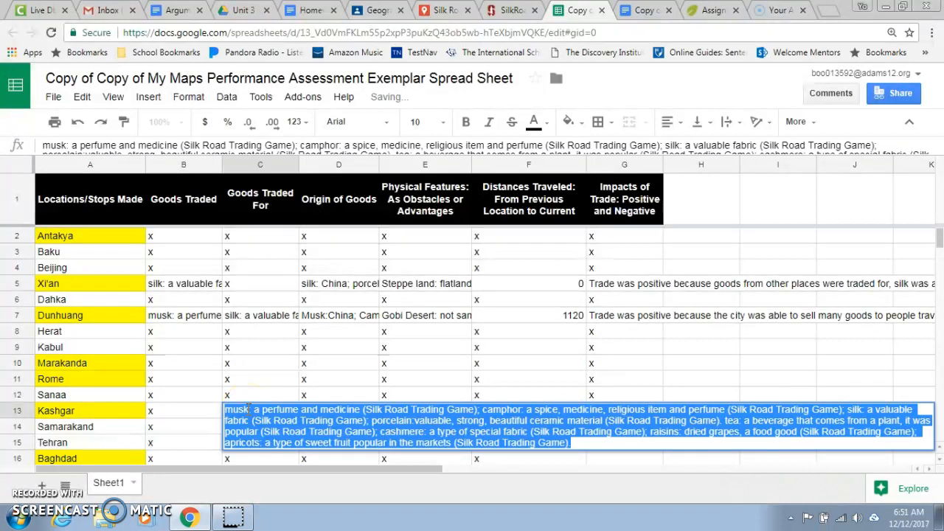
left_click(580, 443)
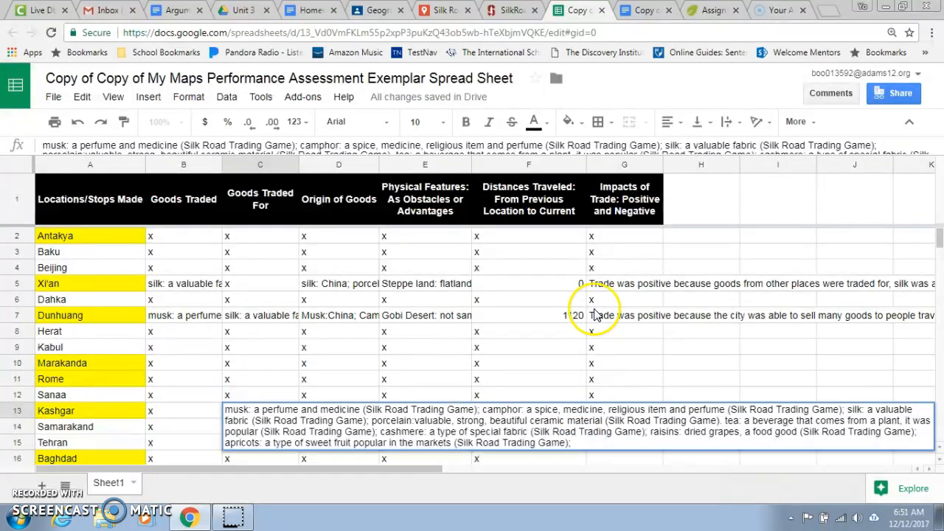
left_click(509, 11)
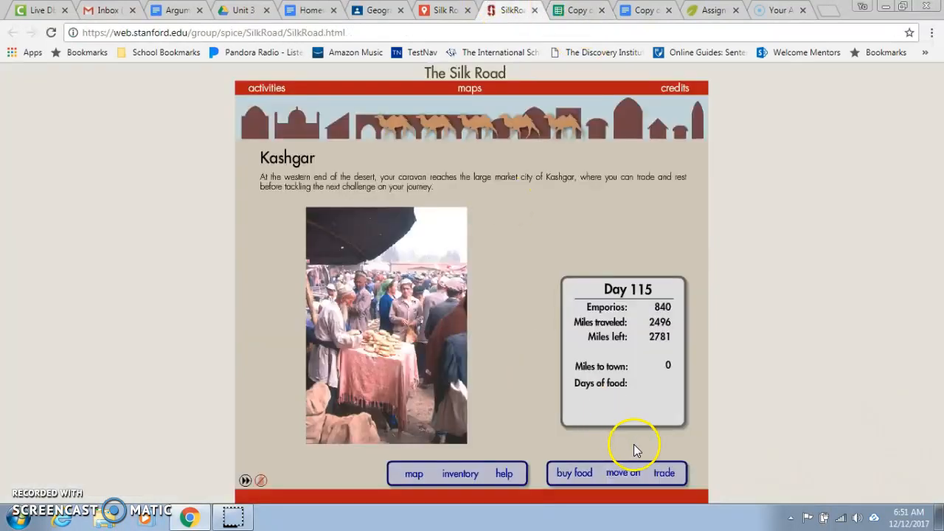
left_click(665, 475)
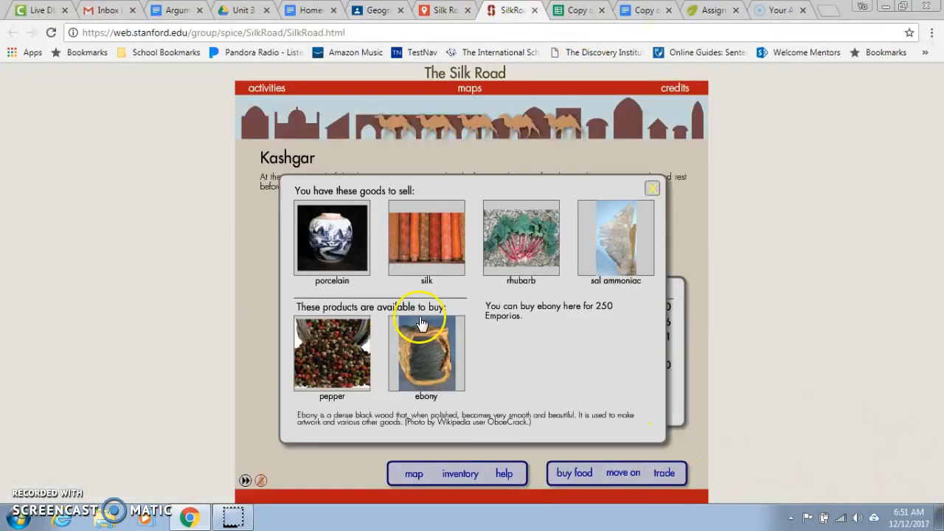
left_click(520, 245)
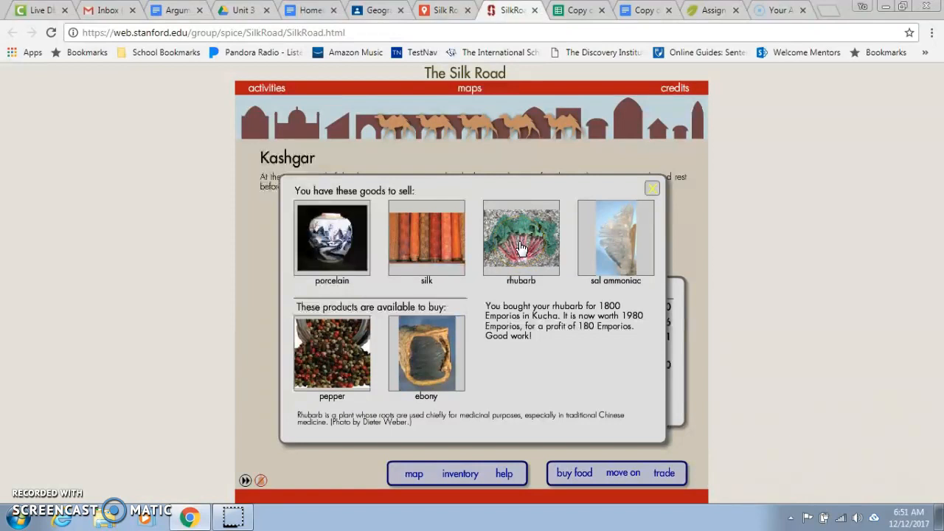
left_click(509, 245)
left_click(579, 9)
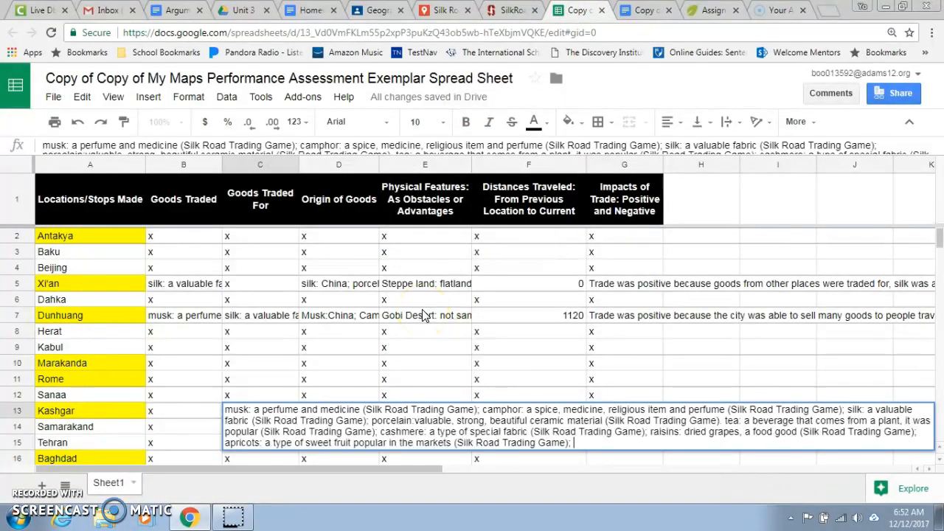
type("hubarb: roots of ")
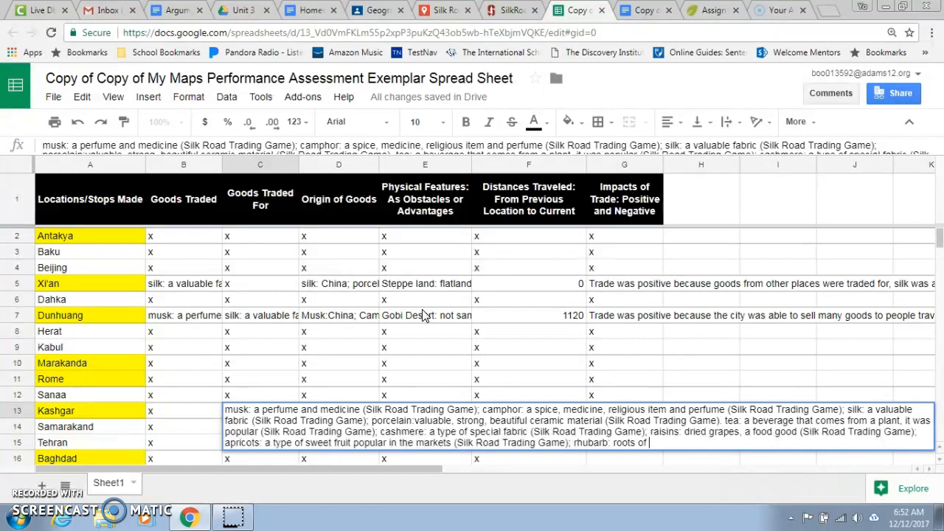
type("a plant used in medicine")
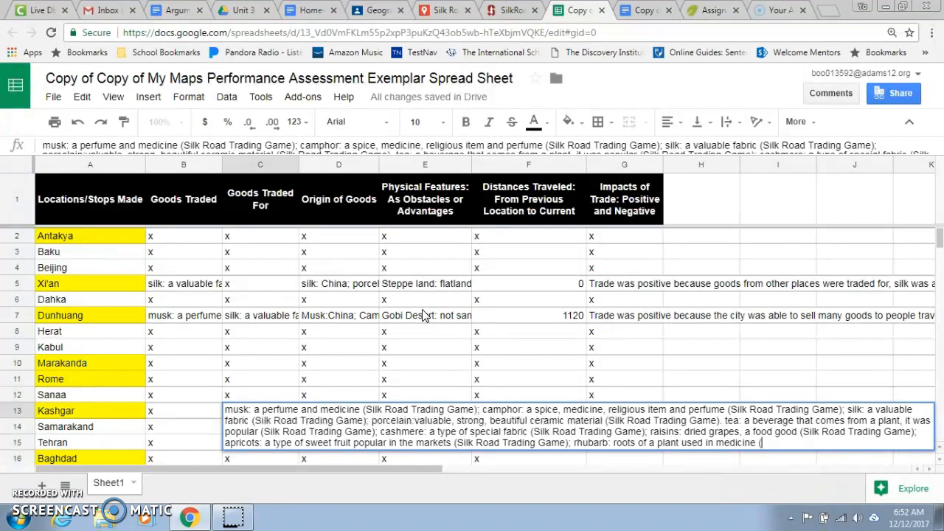
type(" (Silk Road Trading Game);")
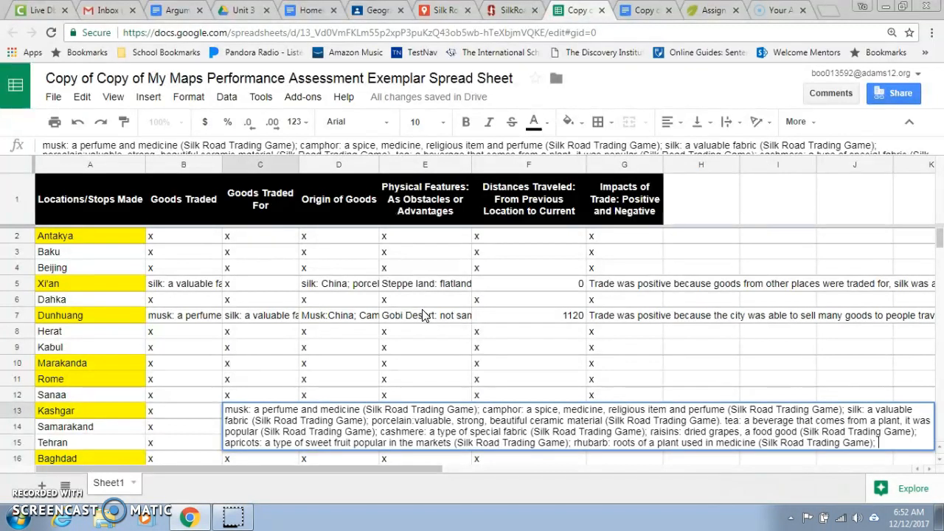
Step: Check the game and append "sal ammoniac: used in medicince and making leather, comes from Kuhbar mountains (Silk Road Trading Game)" to Kashgar's Goods Traded For entry
left_click(501, 8)
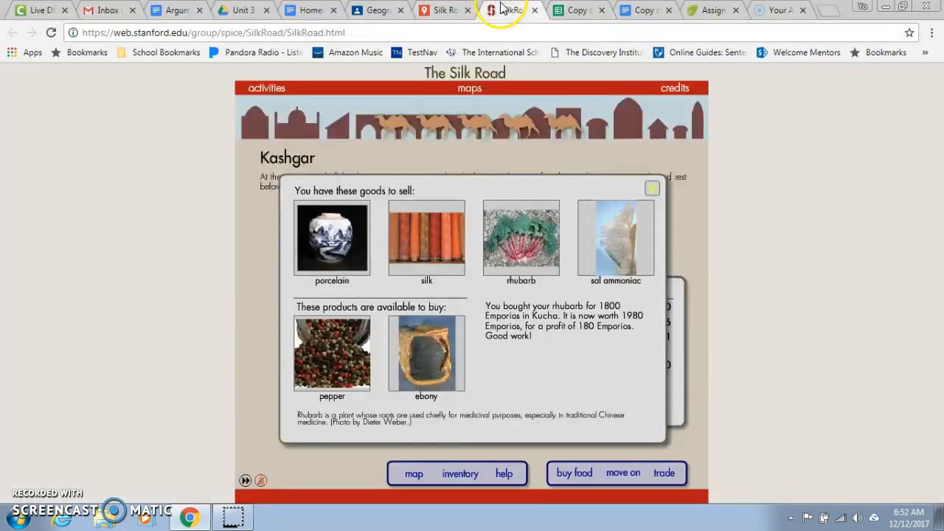
left_click(591, 281)
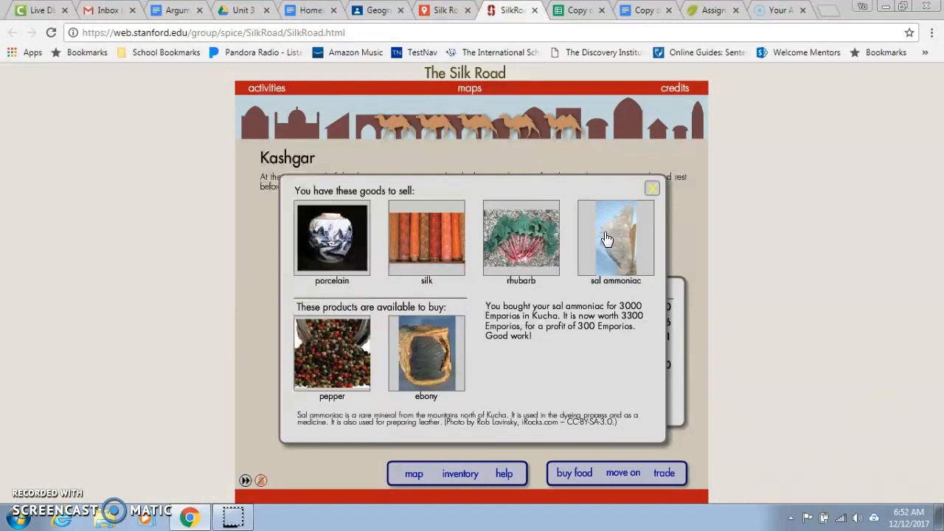
left_click(579, 10)
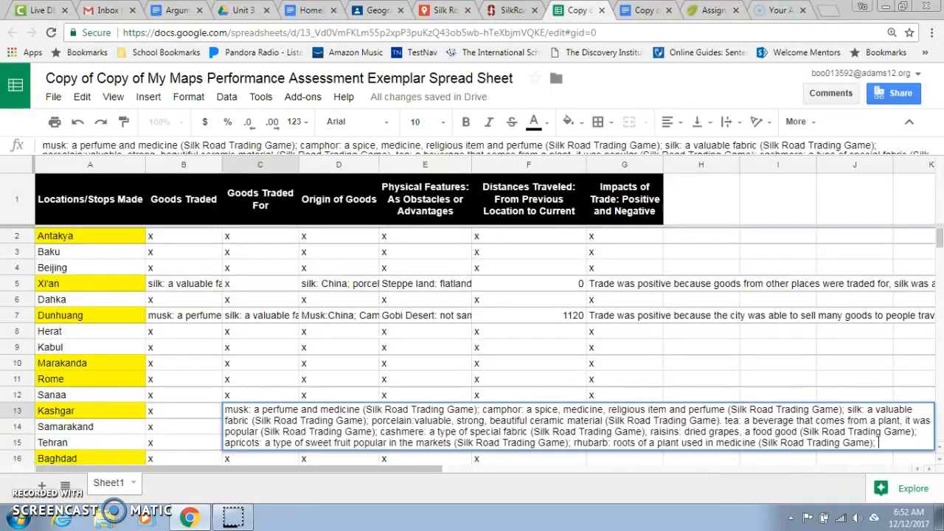
type("sal ammoni")
type("ac")
type(": used ")
type("in med")
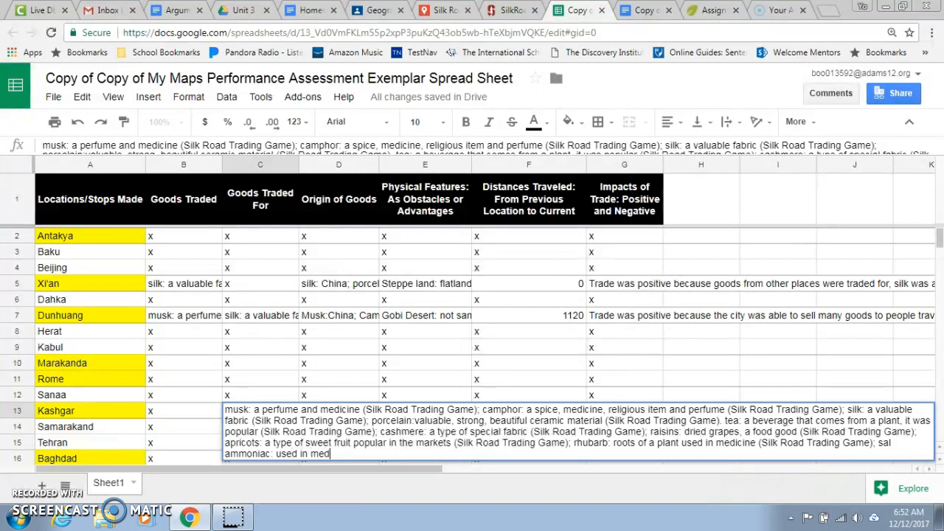
type("icine and making")
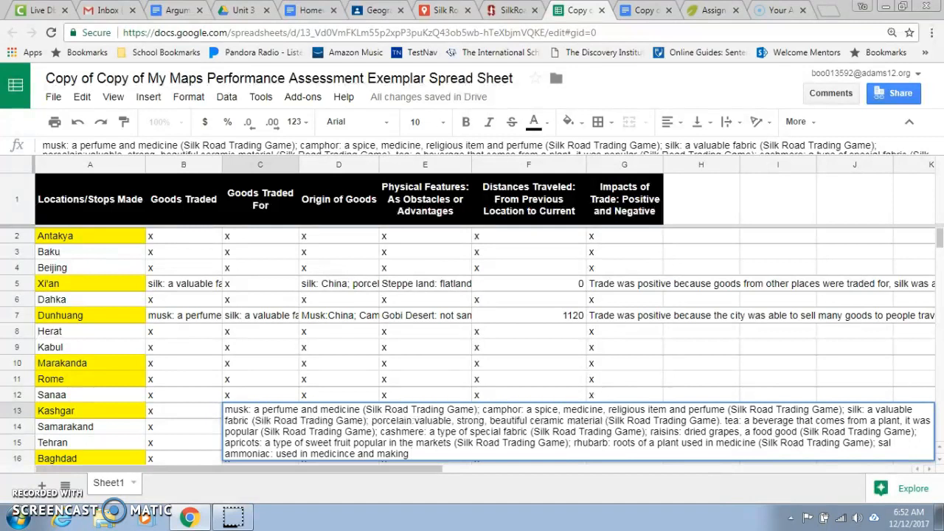
type("leather, comes from Kuhb")
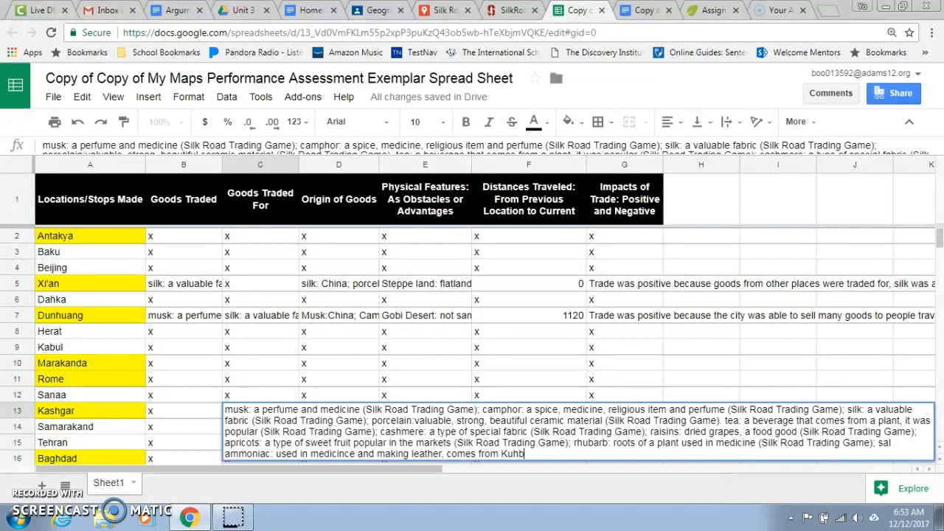
type("ar mountains (Silk Road Trading Game")
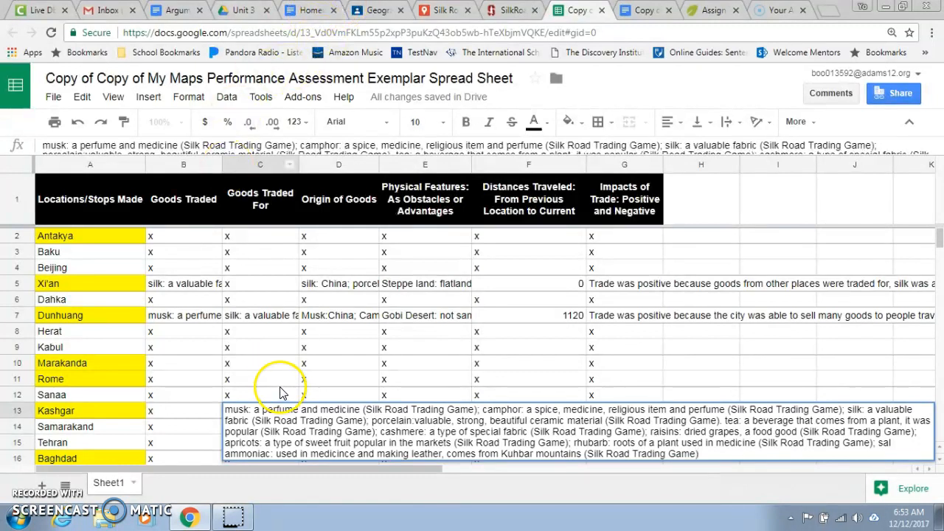
Step: Check the goods on sale in the game and replace Kashgar's Goods Traded placeholder with "pepper: a spice on the silk road"
left_click(195, 417)
double_click(195, 417)
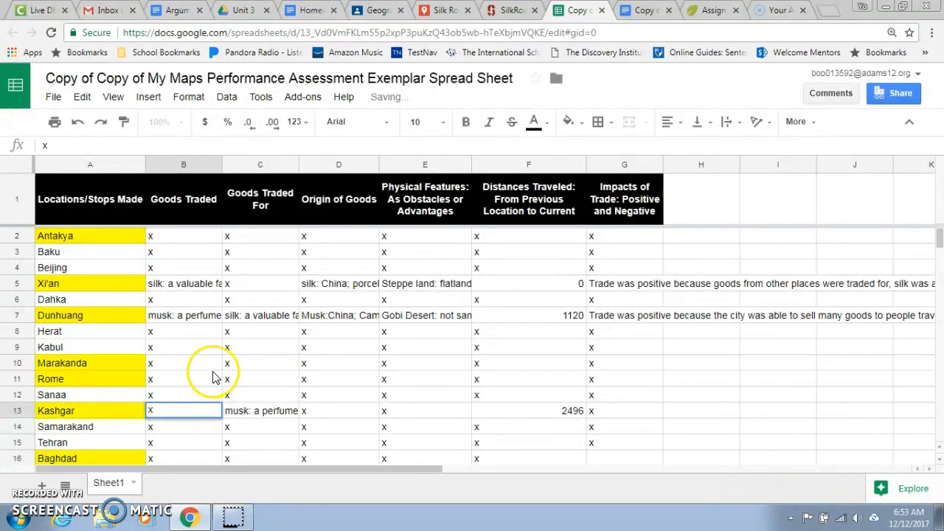
left_click(496, 9)
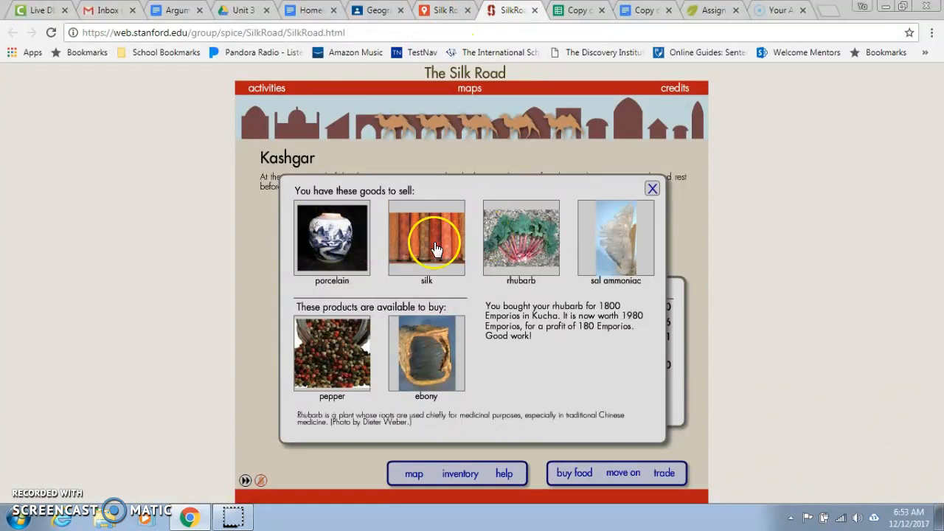
left_click(424, 364)
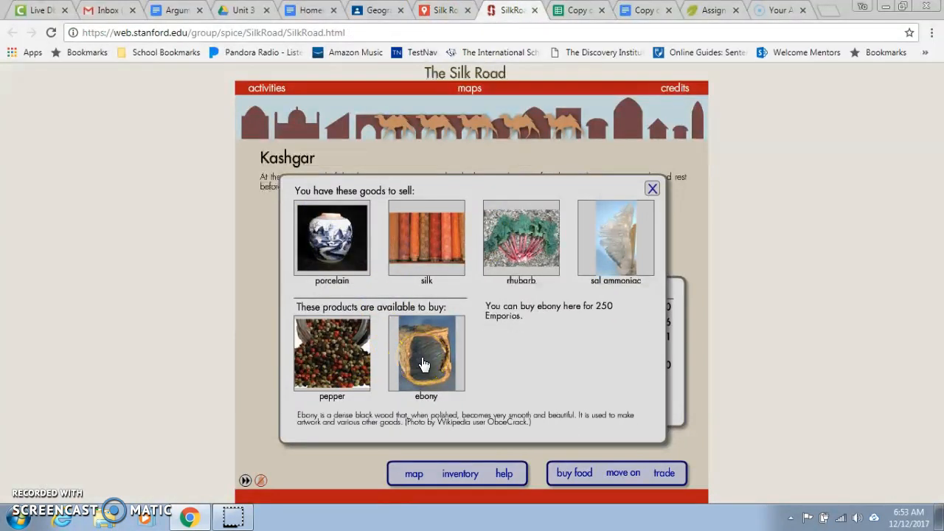
left_click(583, 9)
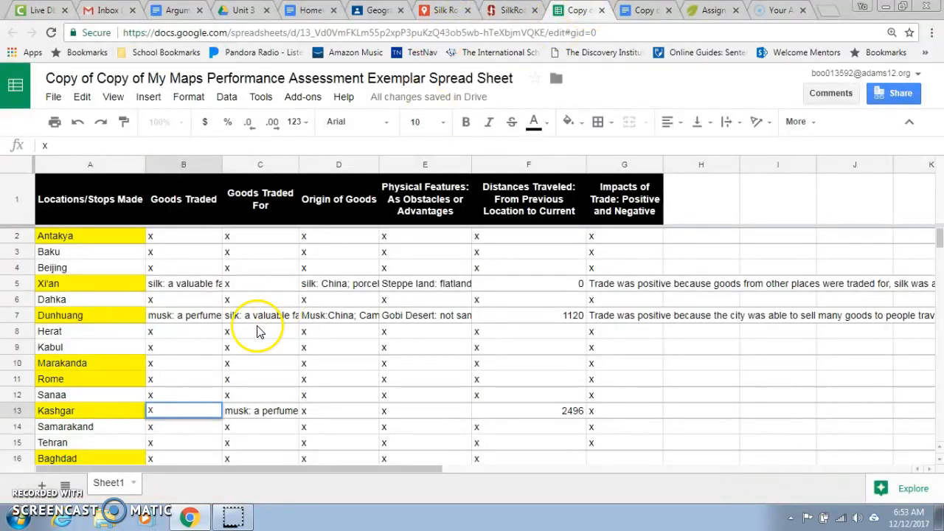
key("BackSpace")
type("pepper: a")
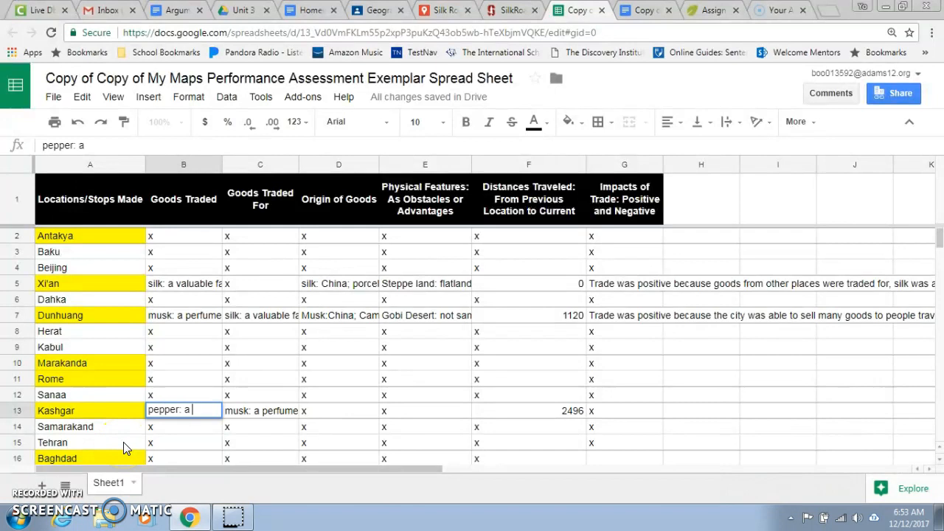
type(" spice o")
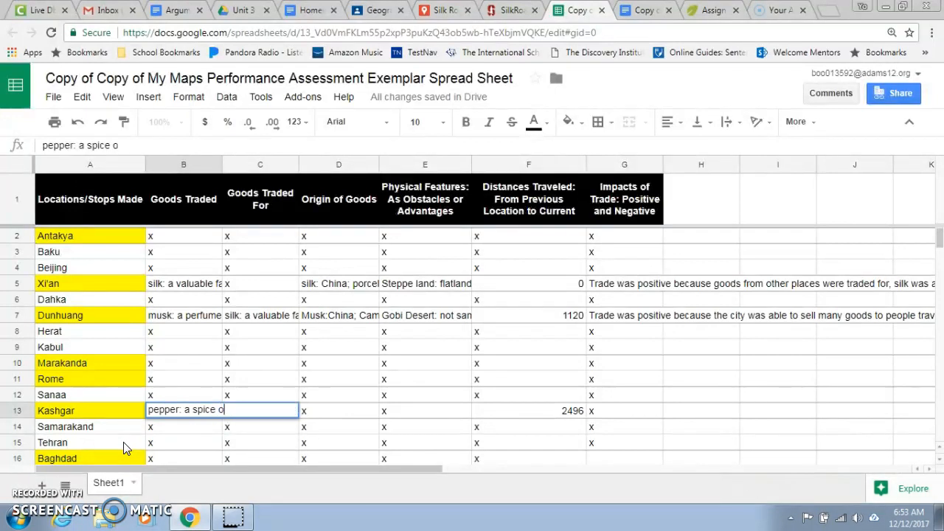
type("n the silk road")
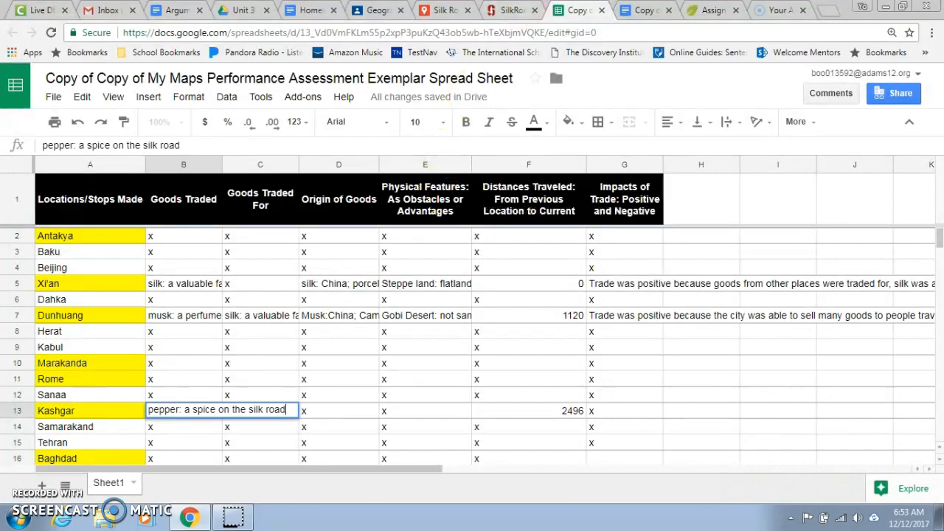
Step: Return to the Silk Road game and read the Kashgar market descriptions of pepper, porcelain and ebony
key("ctrl+shift+Tab")
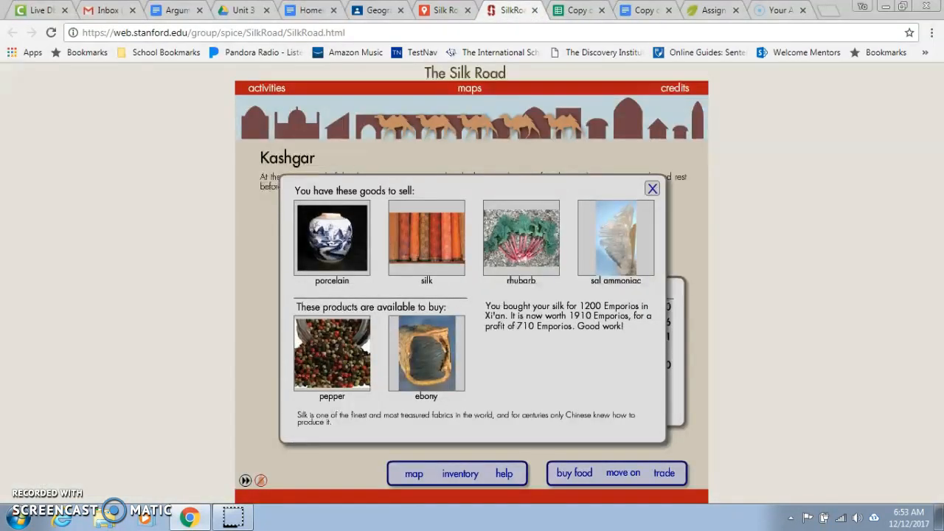
left_click(335, 363)
left_click(417, 197)
left_click(332, 387)
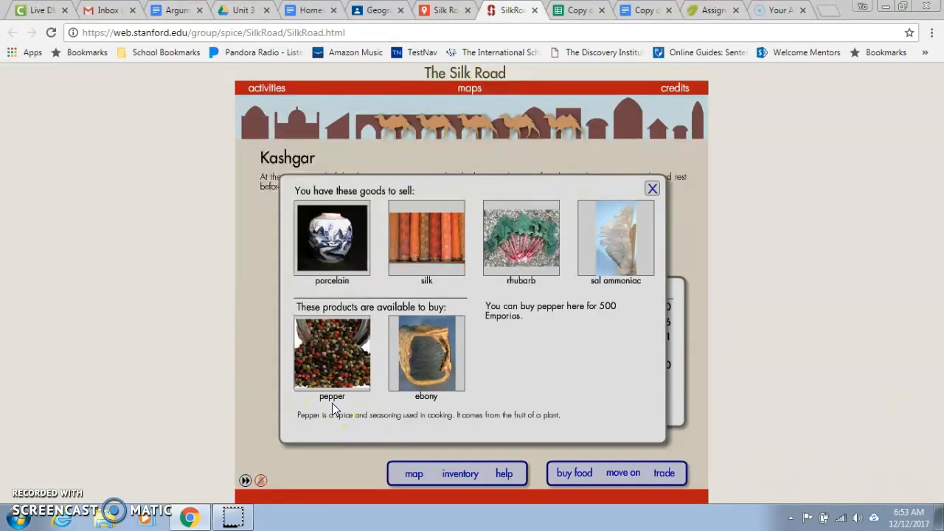
left_click(333, 251)
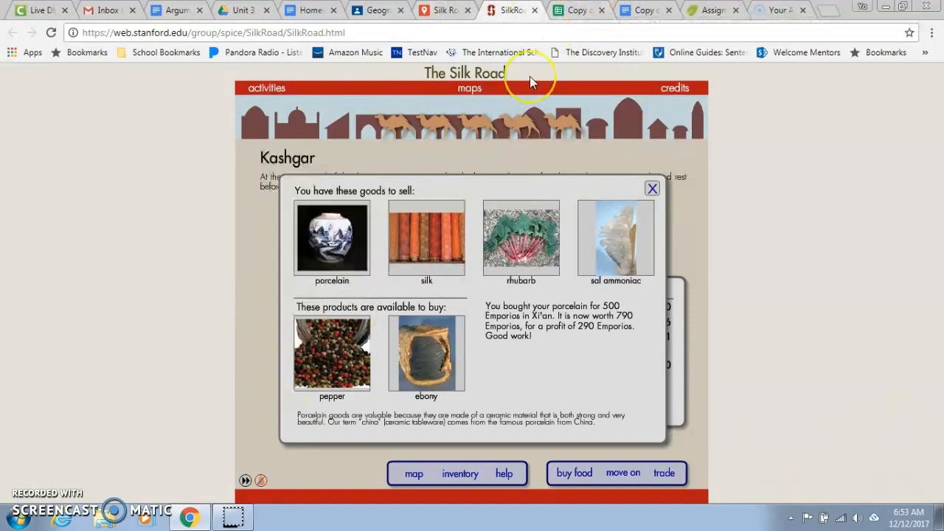
left_click(415, 339)
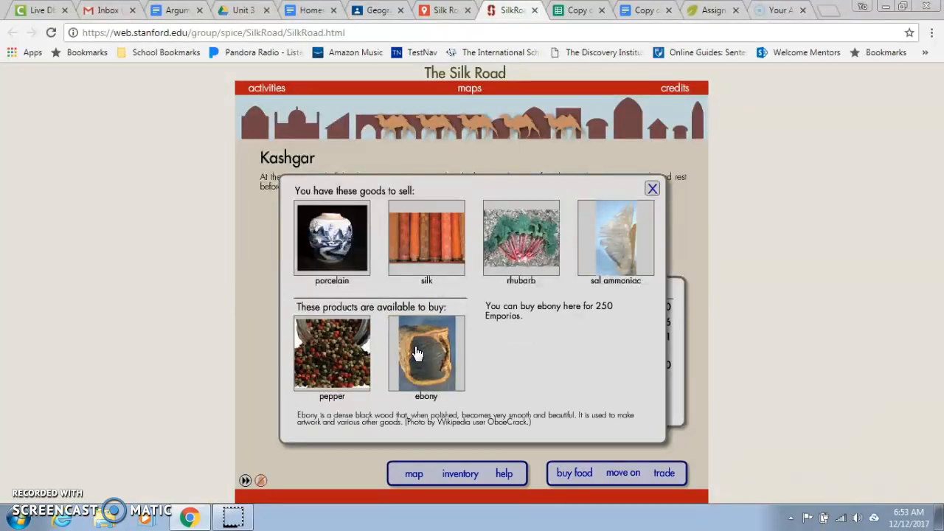
Step: Complete Kashgar's Goods Traded entry in the spreadsheet with "(Silk Road Trading Game); ebony: polished dark wood, very valuable (Silk Road Trading Game)."
left_click(417, 251)
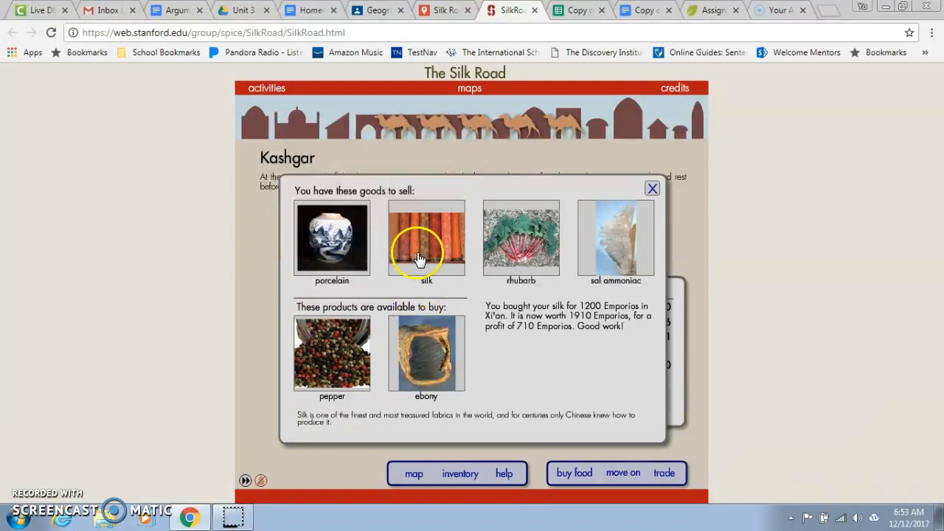
left_click(574, 11)
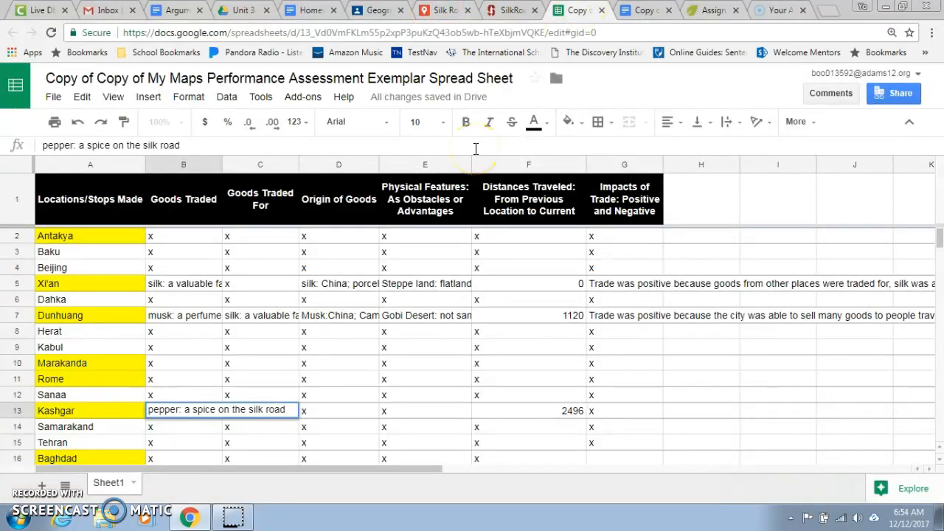
type("(Silk Road Trading Game):")
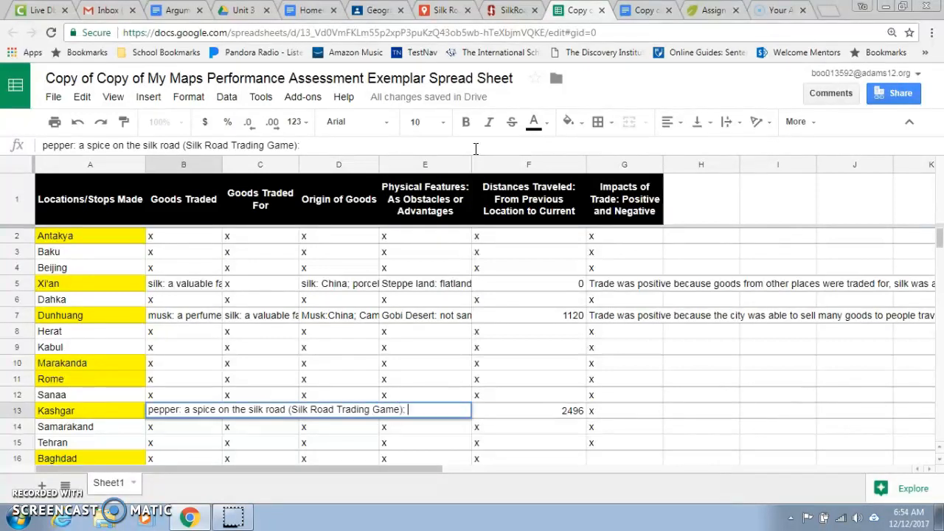
type("ebony a")
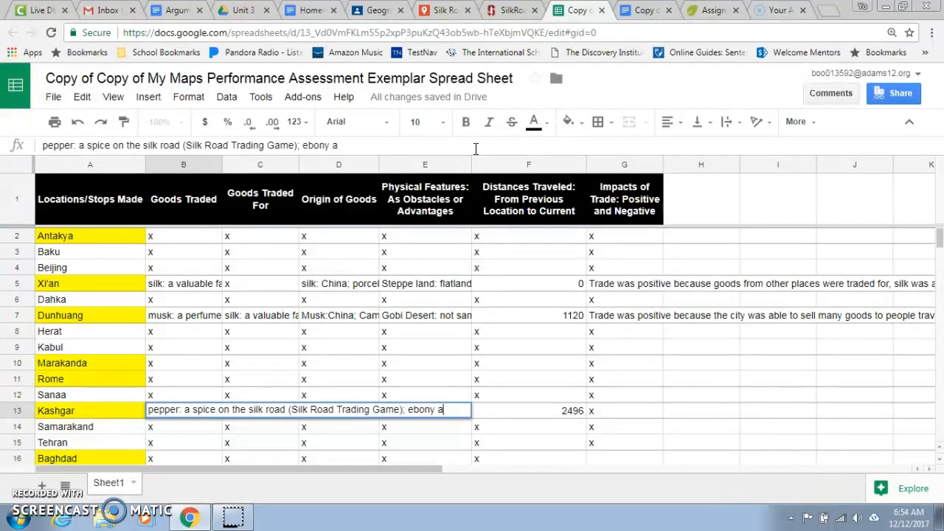
key("BackSpace")
key("BackSpace")
type(": polished dark wood")
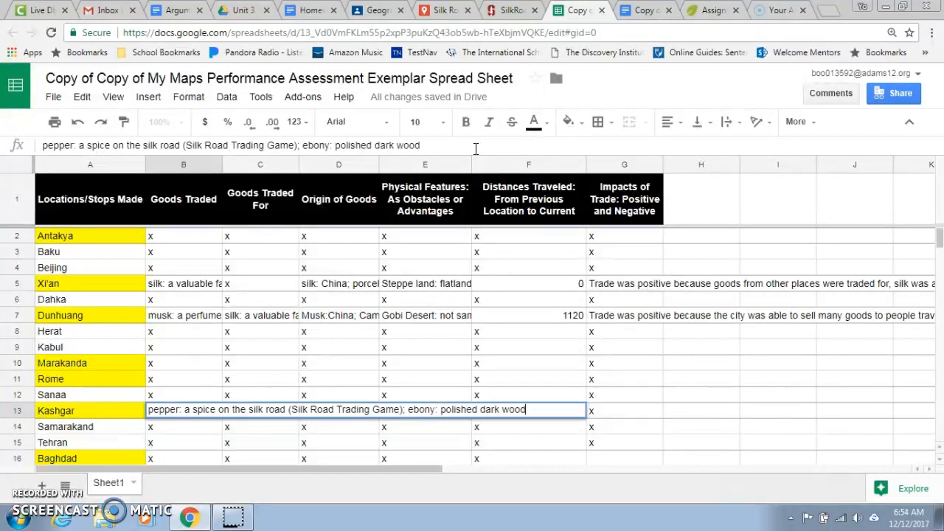
type(", very vlaluable")
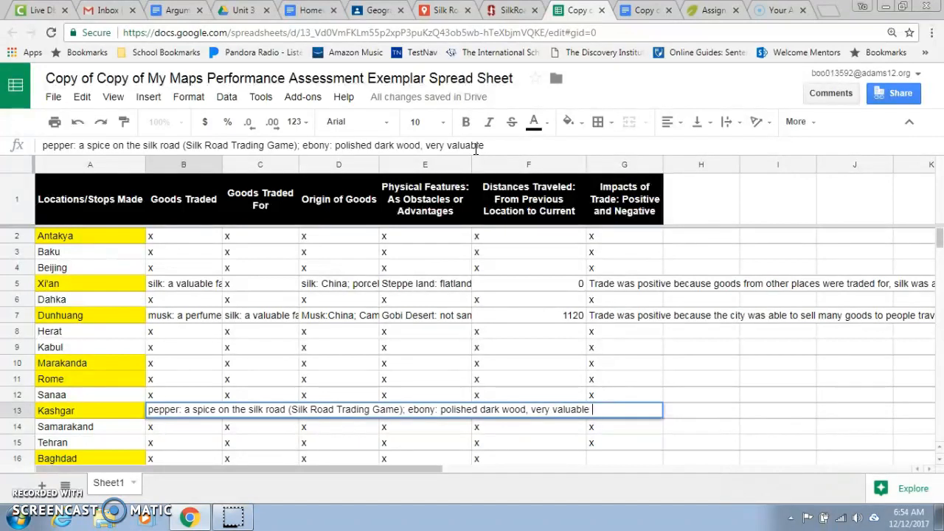
type("(Silk Road Trading Ga")
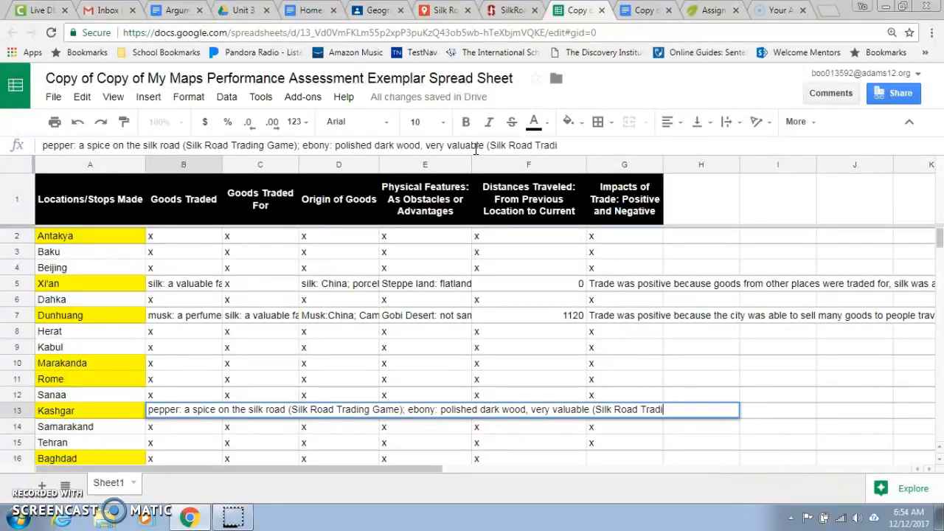
type("me).")
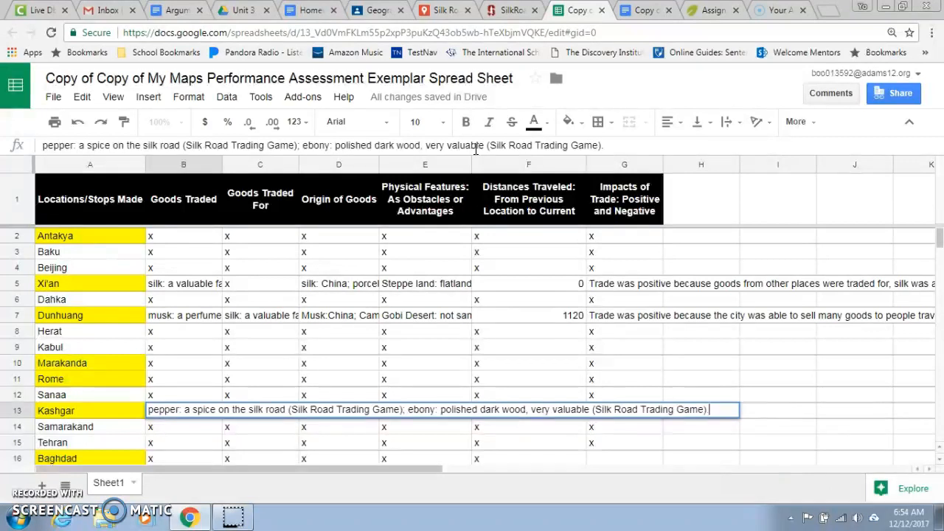
left_click(270, 446)
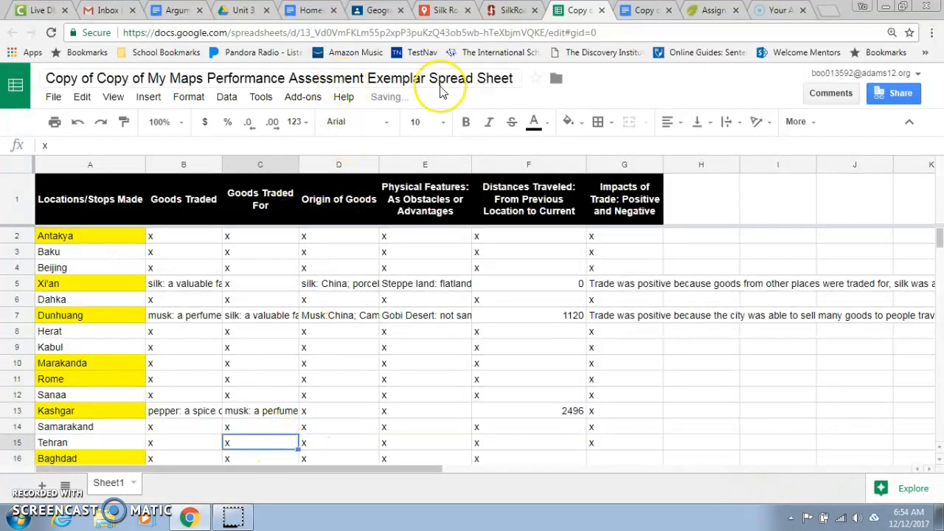
Step: Return to the Silk Road game and examine the journey, trade route and political maps around Kashgar
left_click(489, 15)
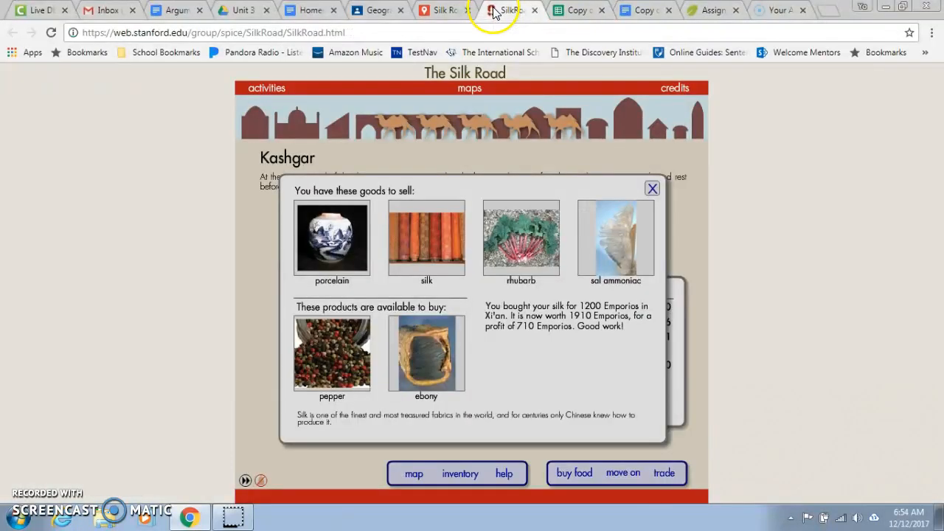
left_click(653, 190)
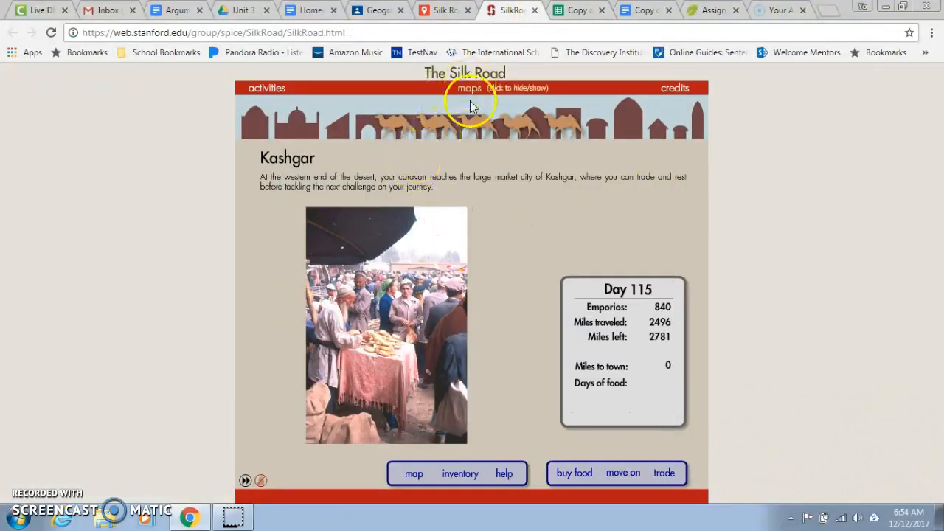
left_click(417, 474)
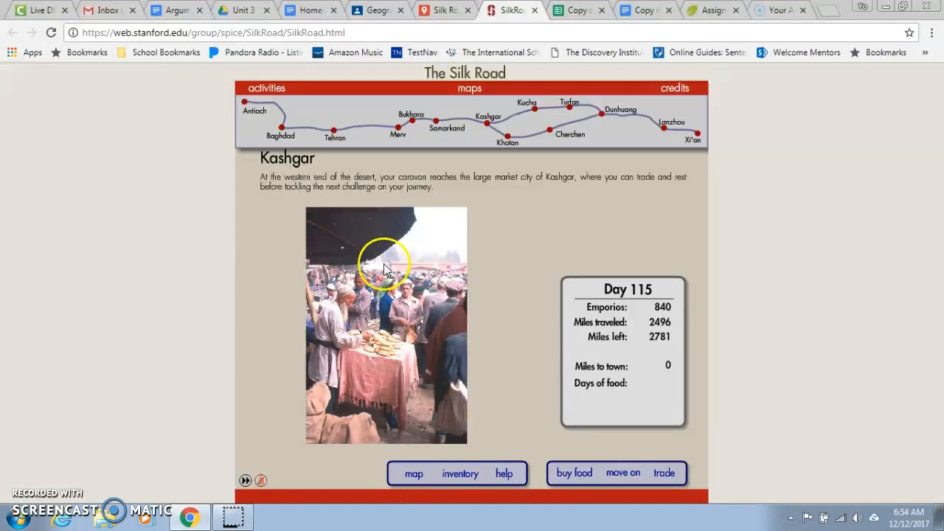
left_click(471, 97)
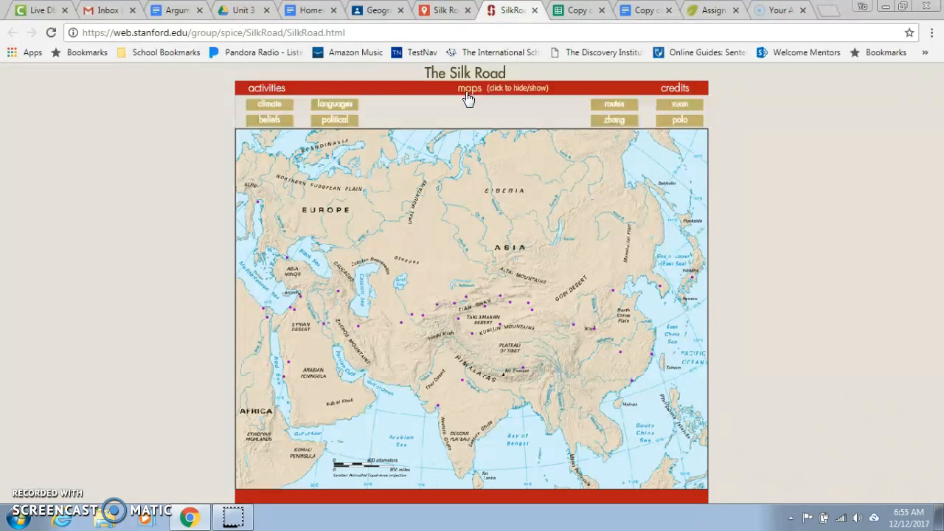
left_click(614, 105)
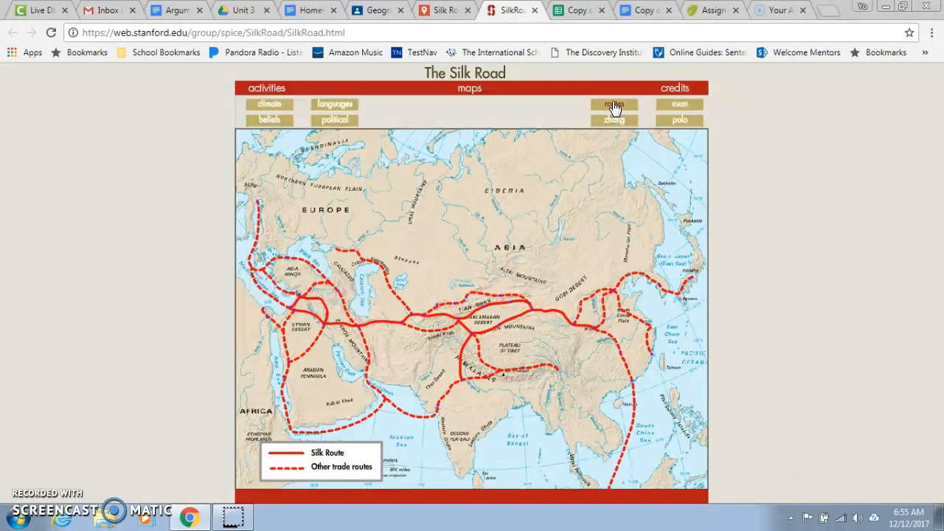
left_click(614, 105)
left_click(329, 109)
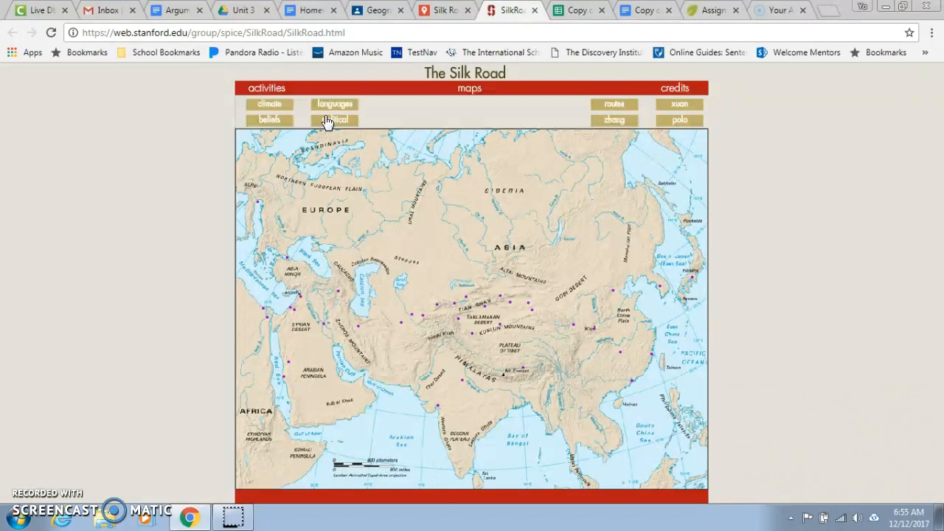
left_click(328, 121)
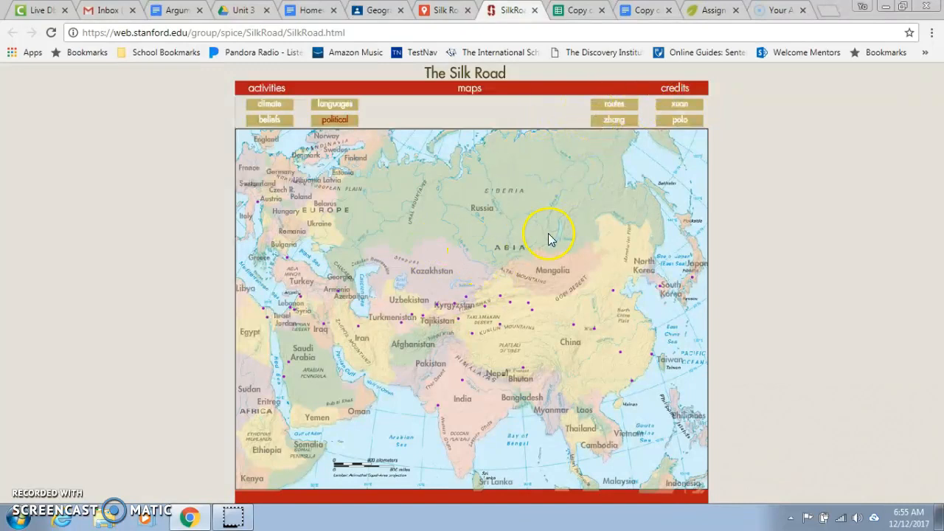
mouse_move(452, 309)
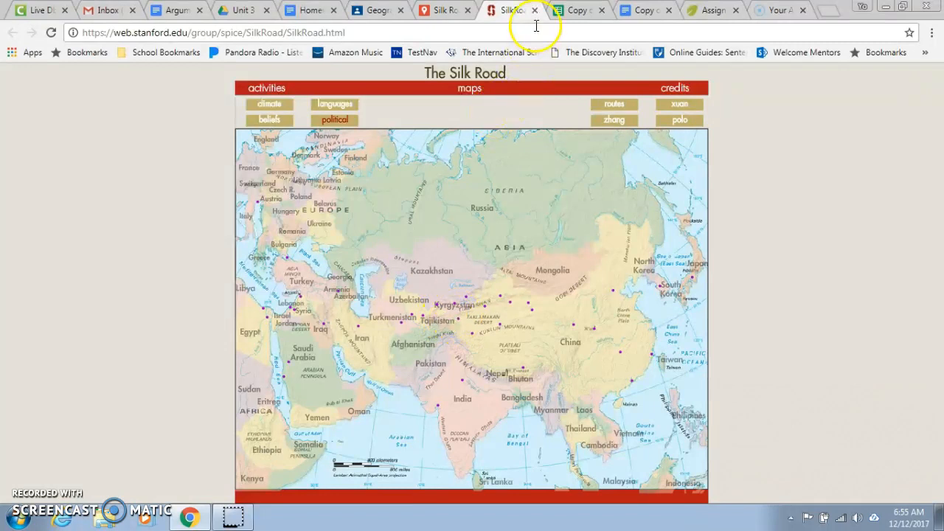
Step: Enter "pepper: Kushan empire; ebony Kushan empire" as Kashgar's Origin of Goods in the spreadsheet
left_click(578, 11)
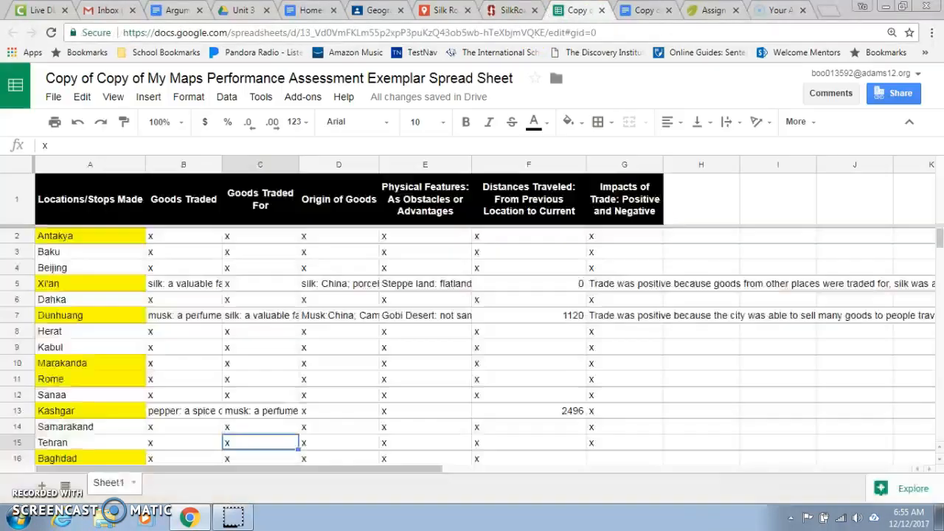
double_click(326, 411)
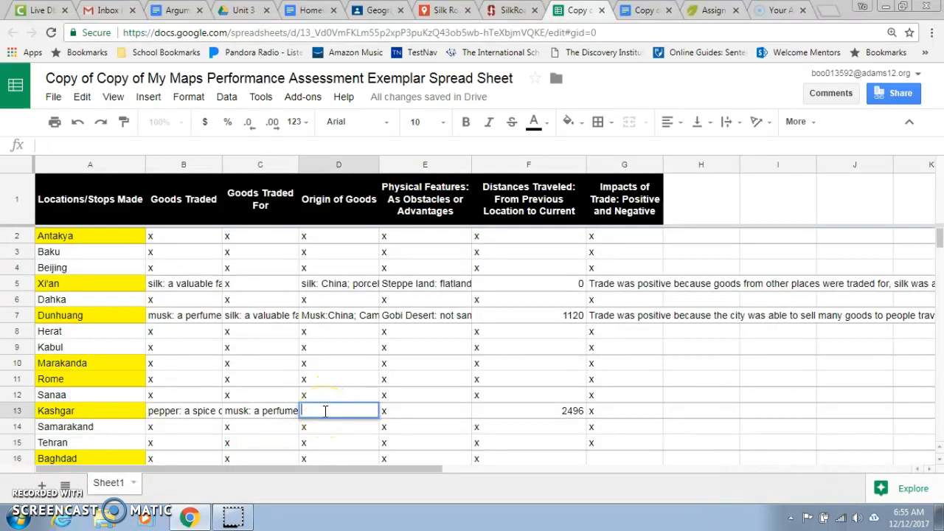
type("pepper: Kush")
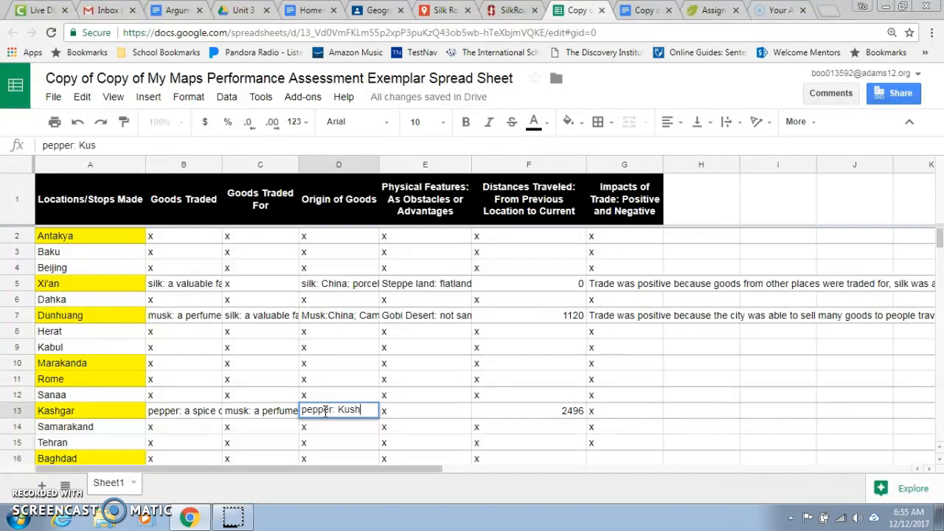
type("an empire")
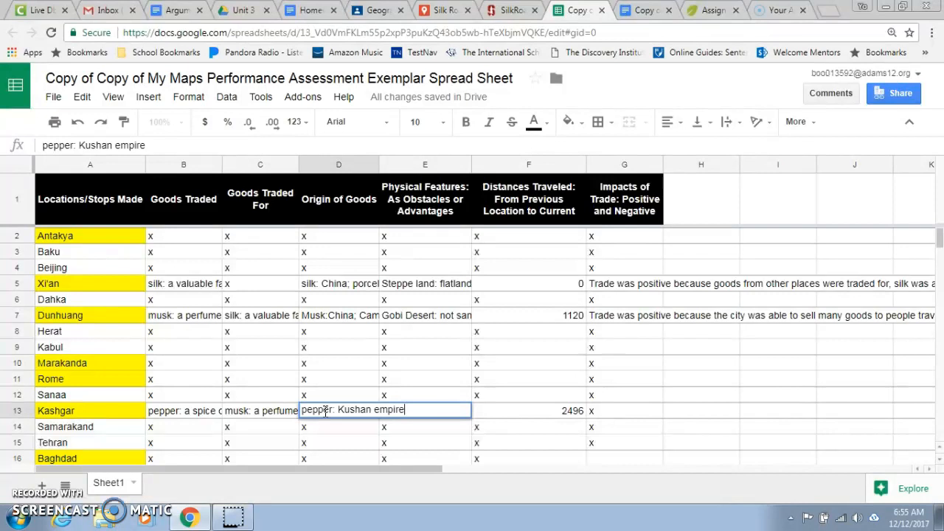
type("; ebony Ku")
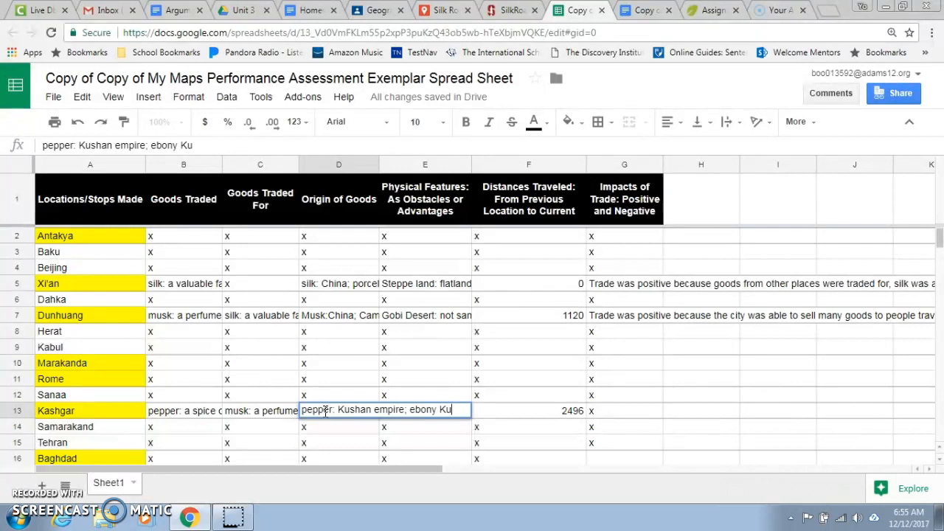
type("shan empire")
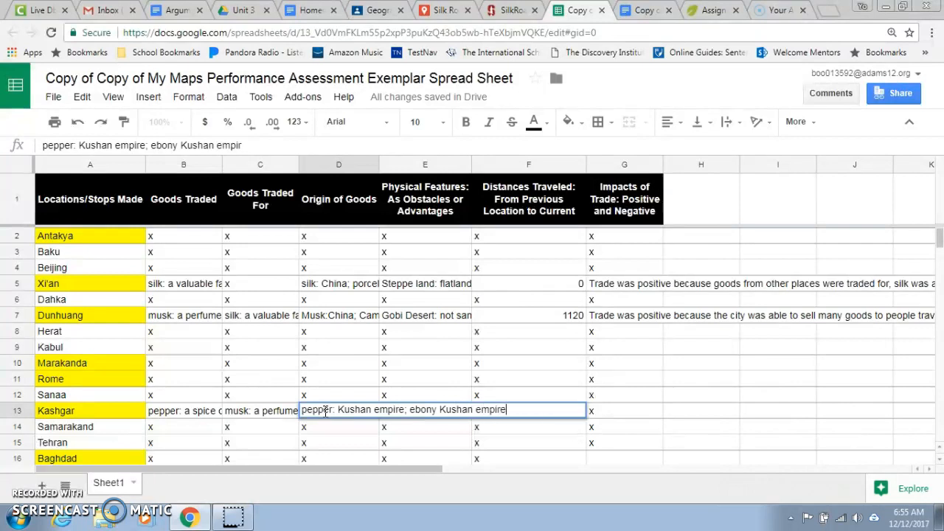
left_click(385, 430)
Step: Select Kashgar's Physical Features cell, check the terrain on the game's map, and return to the Kashgar stop
left_click(393, 411)
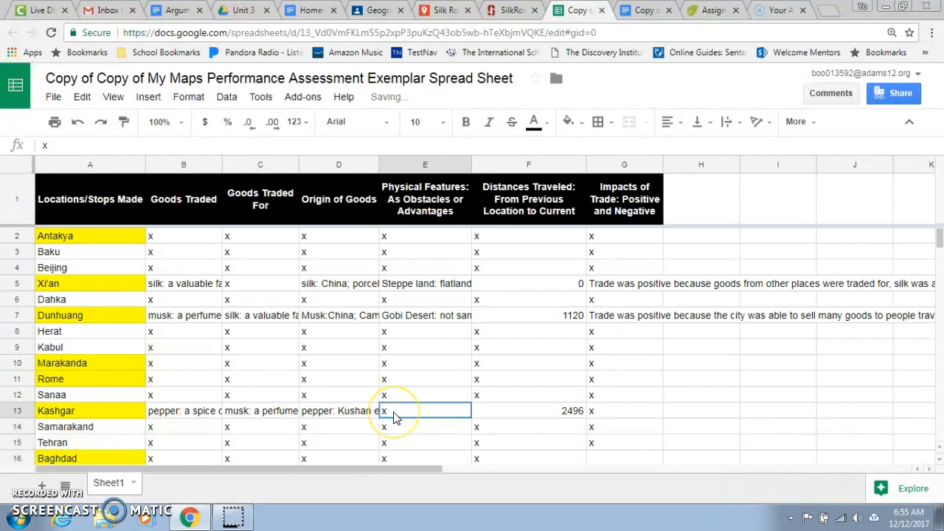
left_click(487, 10)
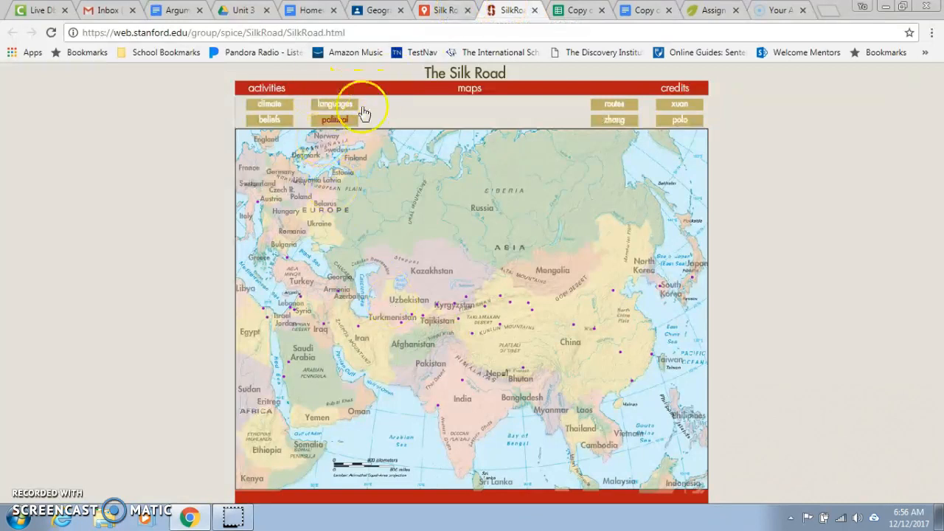
left_click(467, 89)
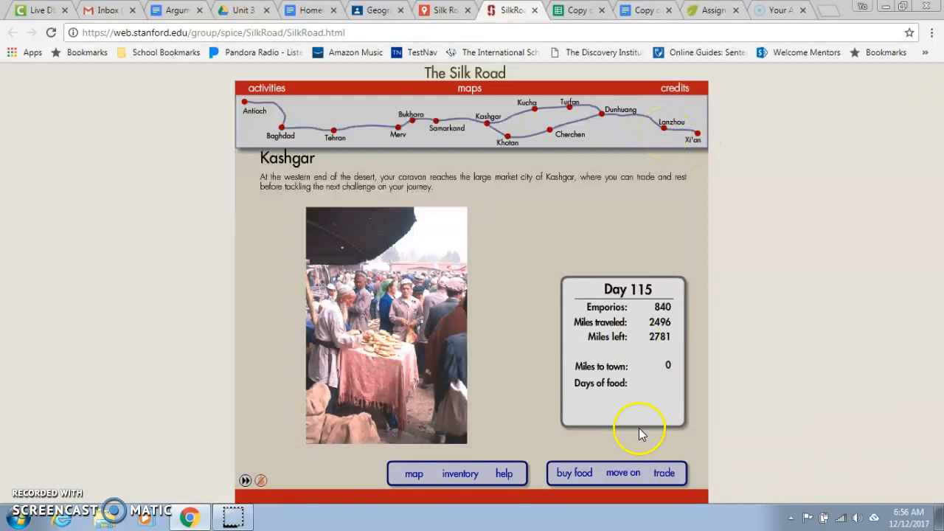
Step: Sell the porcelain, silk, rhubarb and sal ammoniac at the Kashgar market
left_click(667, 475)
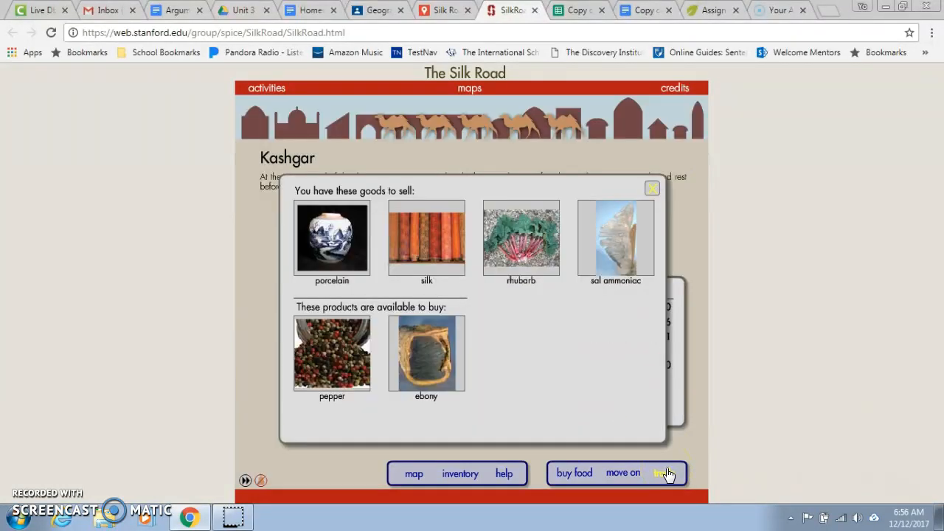
left_click(332, 248)
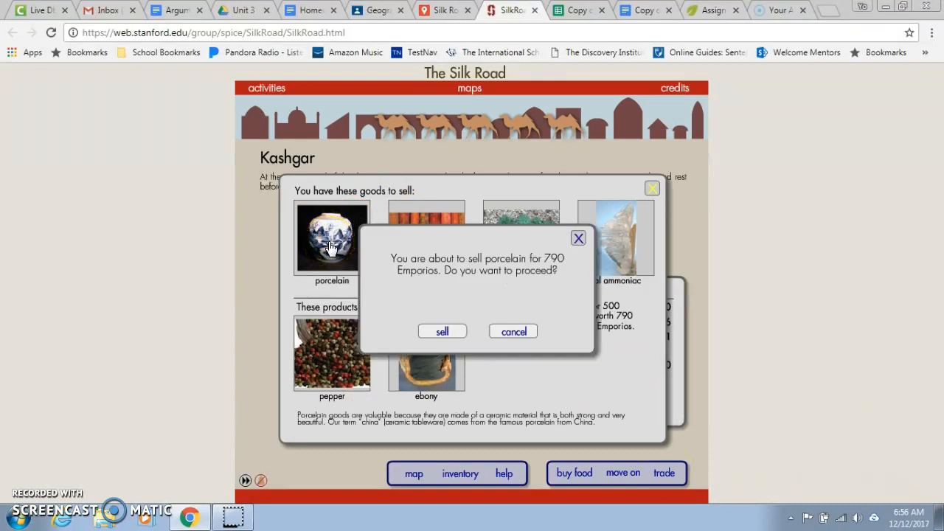
left_click(442, 333)
mouse_move(328, 228)
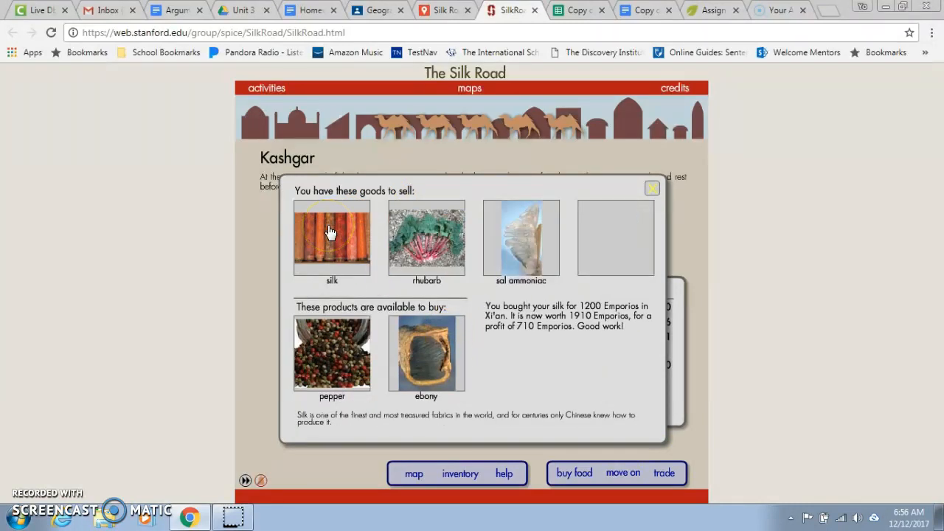
left_click(329, 232)
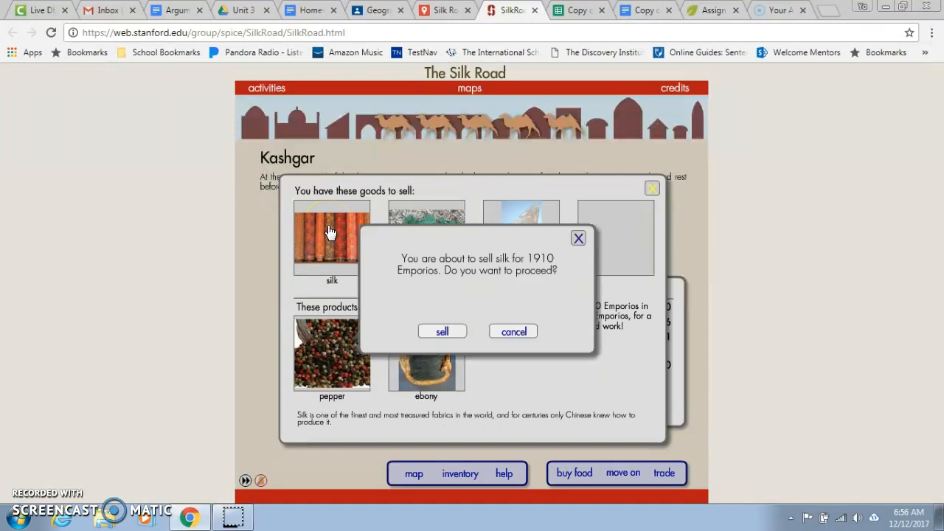
left_click(441, 334)
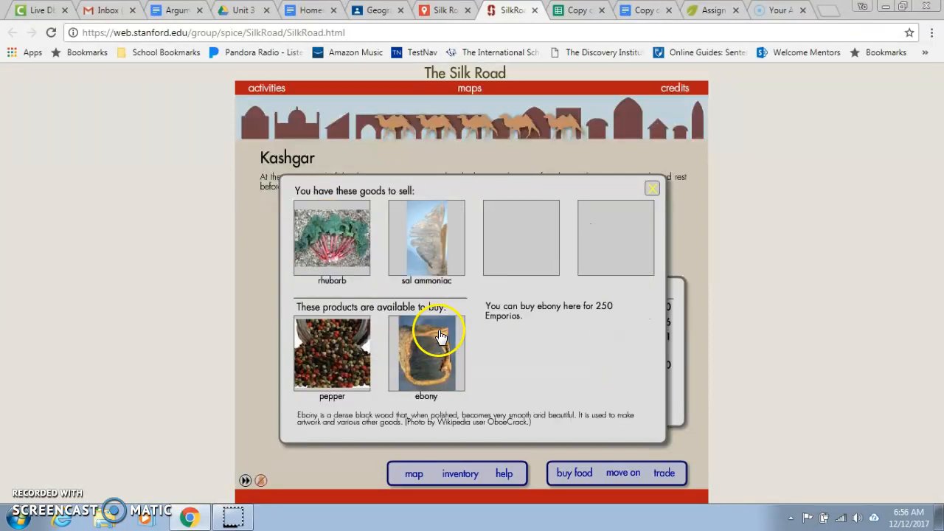
left_click(321, 231)
left_click(440, 331)
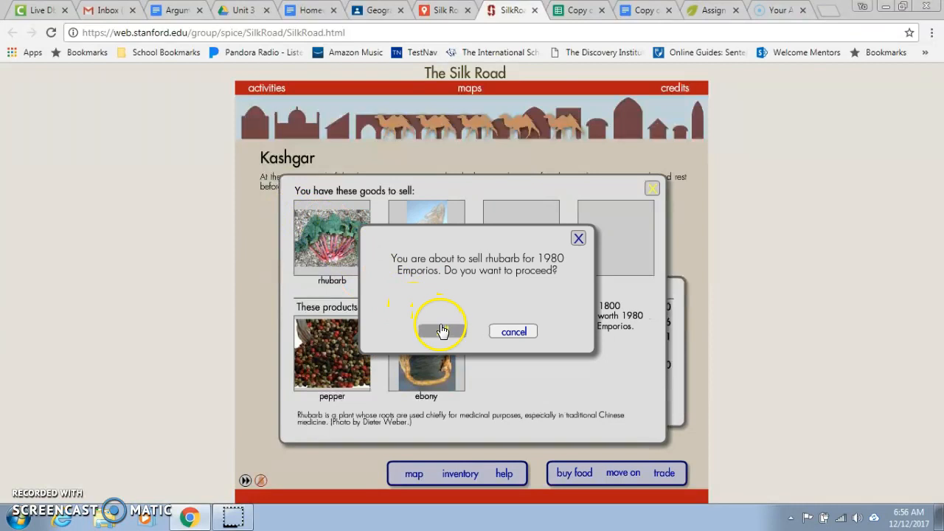
left_click(336, 252)
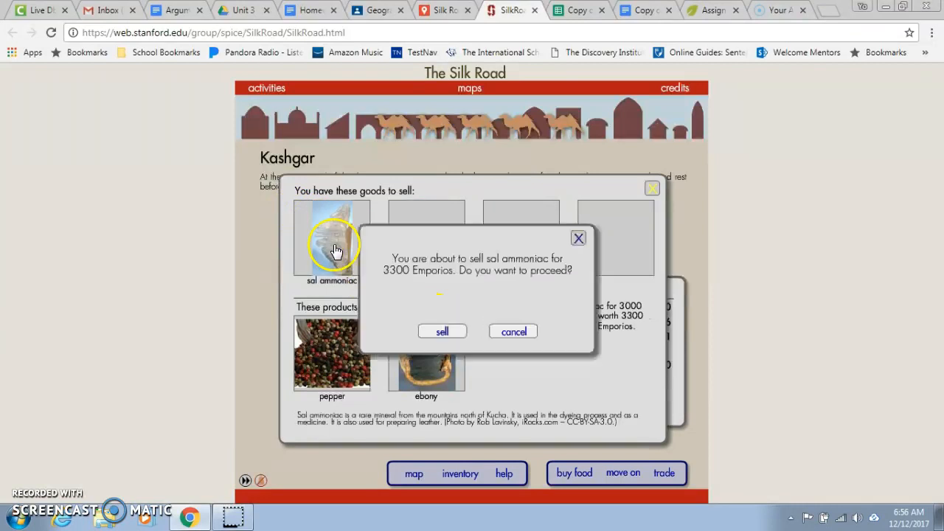
left_click(445, 336)
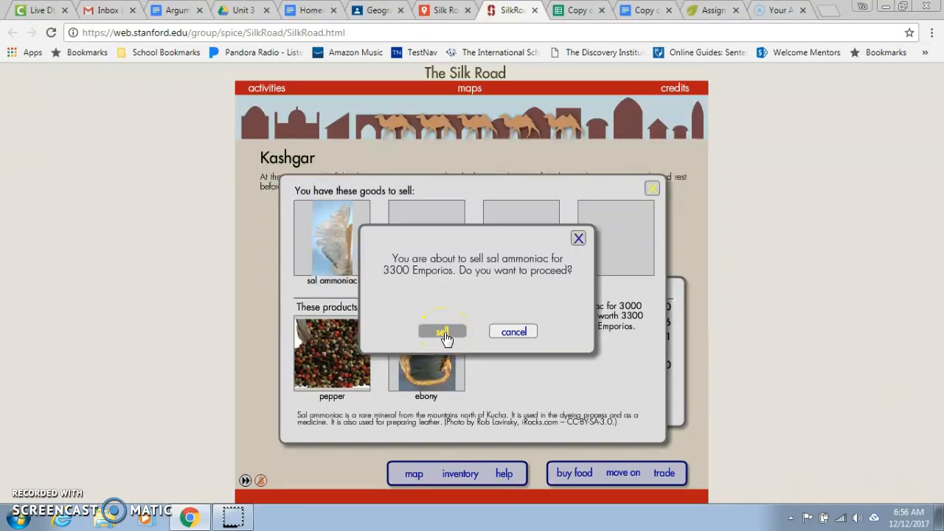
Step: Buy a load of pepper at the Kashgar market
left_click(347, 363)
left_click(439, 336)
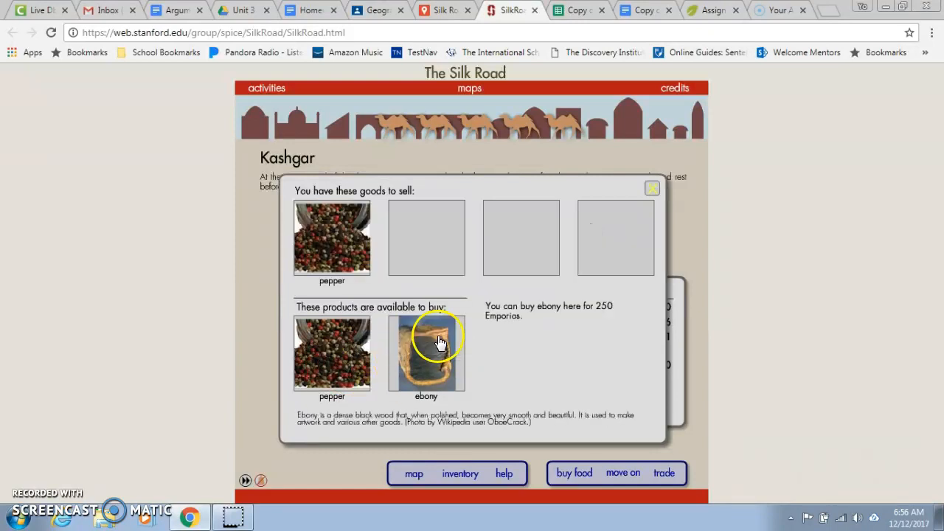
Step: Buy a load of ebony at the Kashgar market, leave the market, and move the caravan on towards Samarkand
left_click(426, 358)
left_click(444, 332)
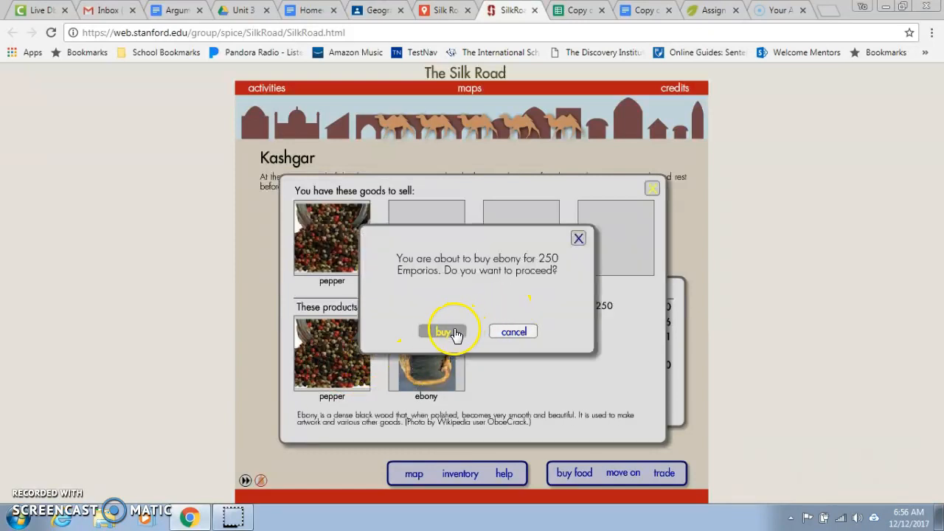
left_click(650, 195)
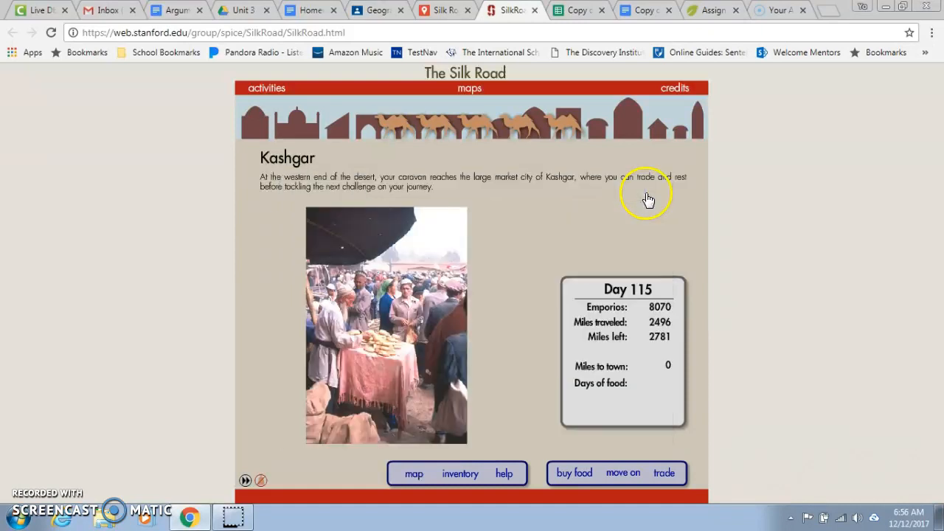
left_click(621, 478)
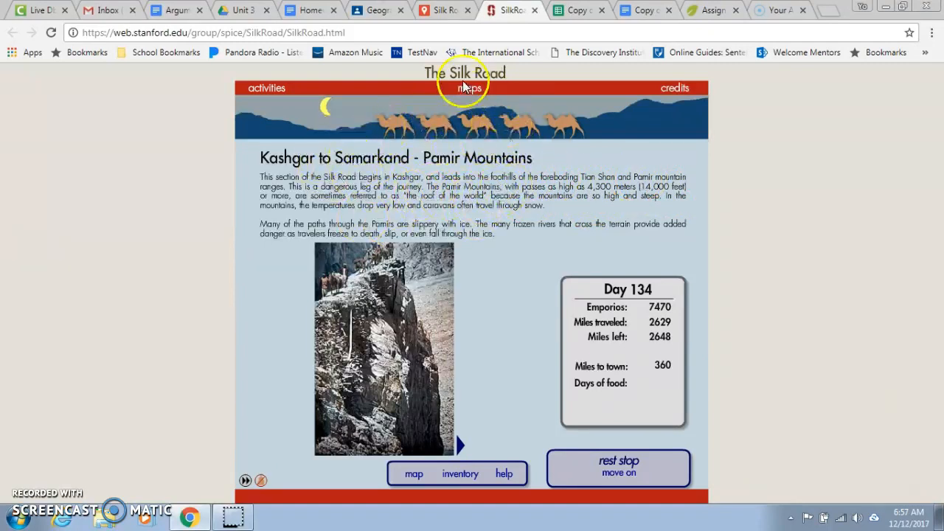
Step: In the exemplar spreadsheet, replace the placeholder in Kashgar's Physical Features cell with "Pamir Mountains:"
left_click(575, 10)
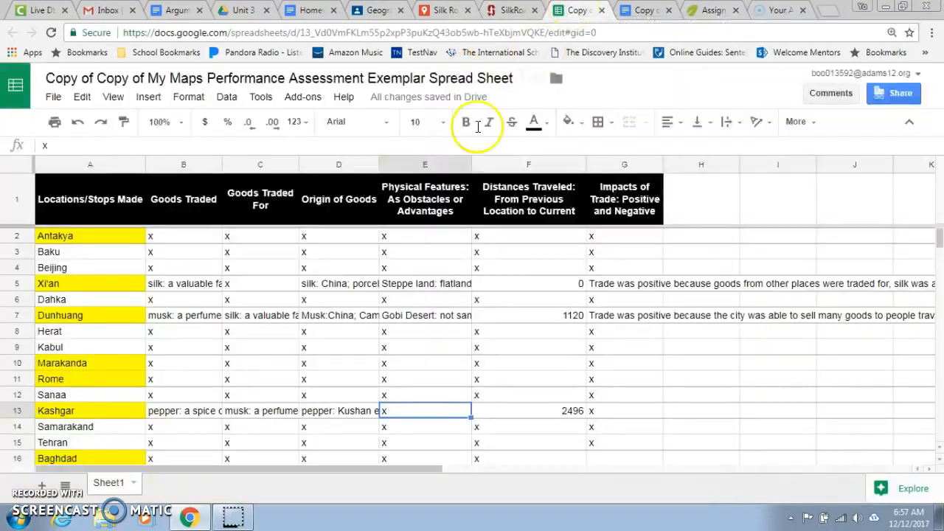
double_click(393, 406)
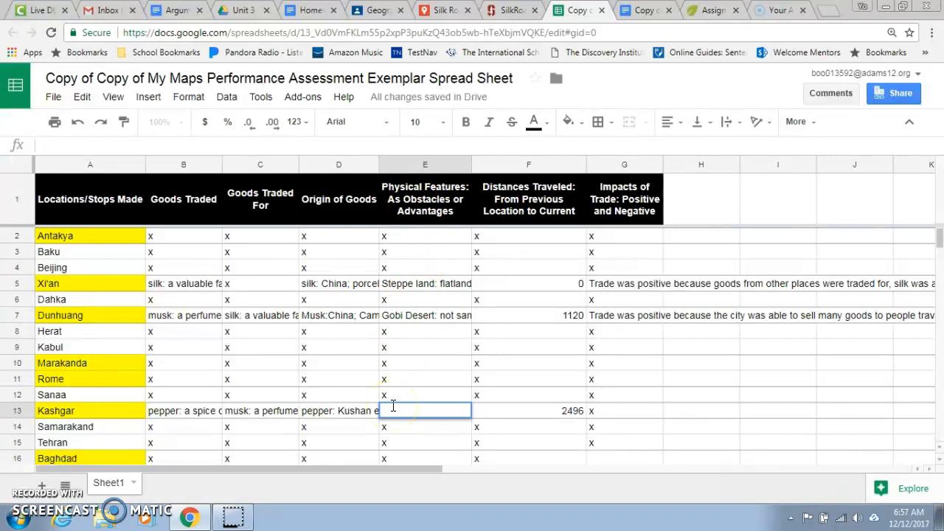
type("Pamir Mountains")
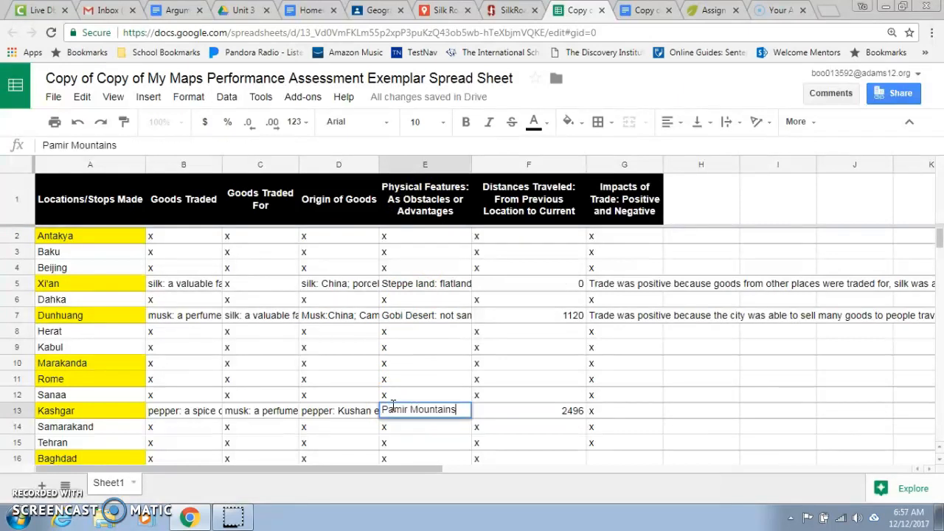
type(":")
left_click(415, 437)
left_click(385, 357)
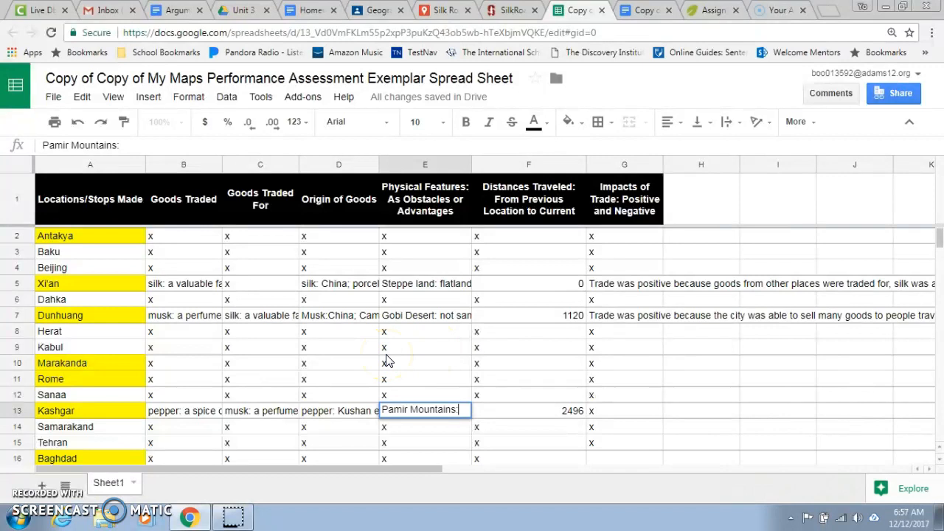